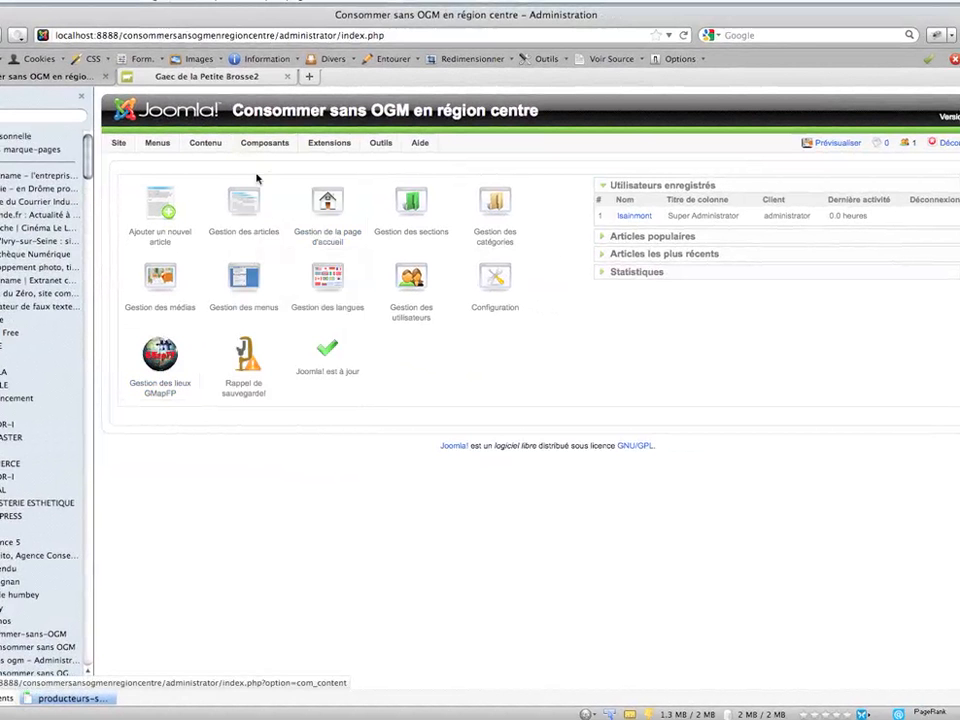
- Open the list of places in the GMapFP component
mouse_move(264, 142)
click(262, 273)
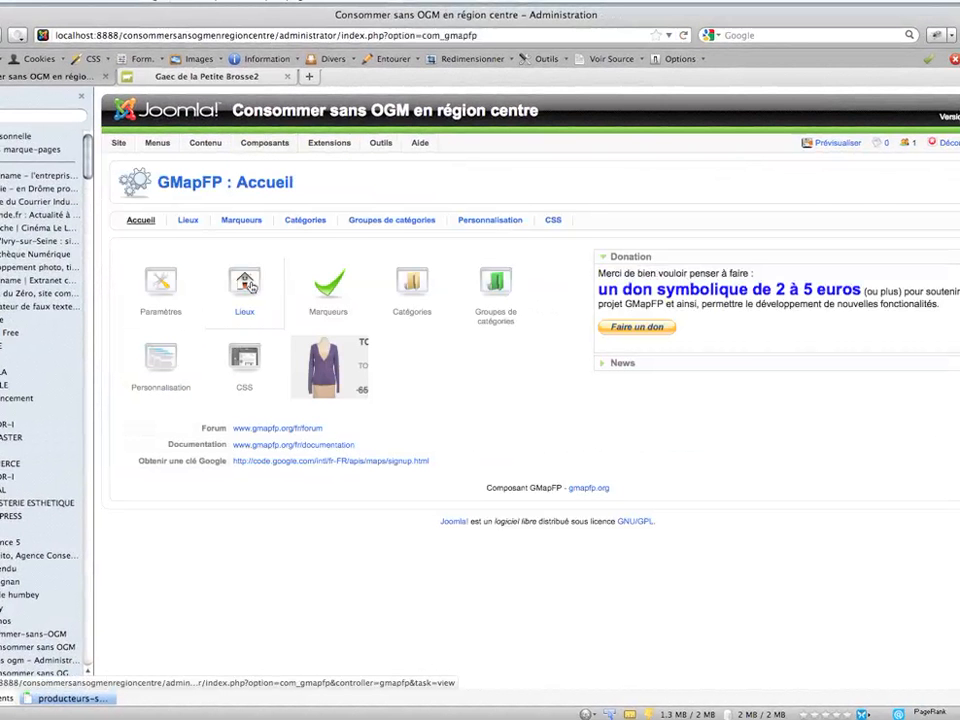
click(245, 283)
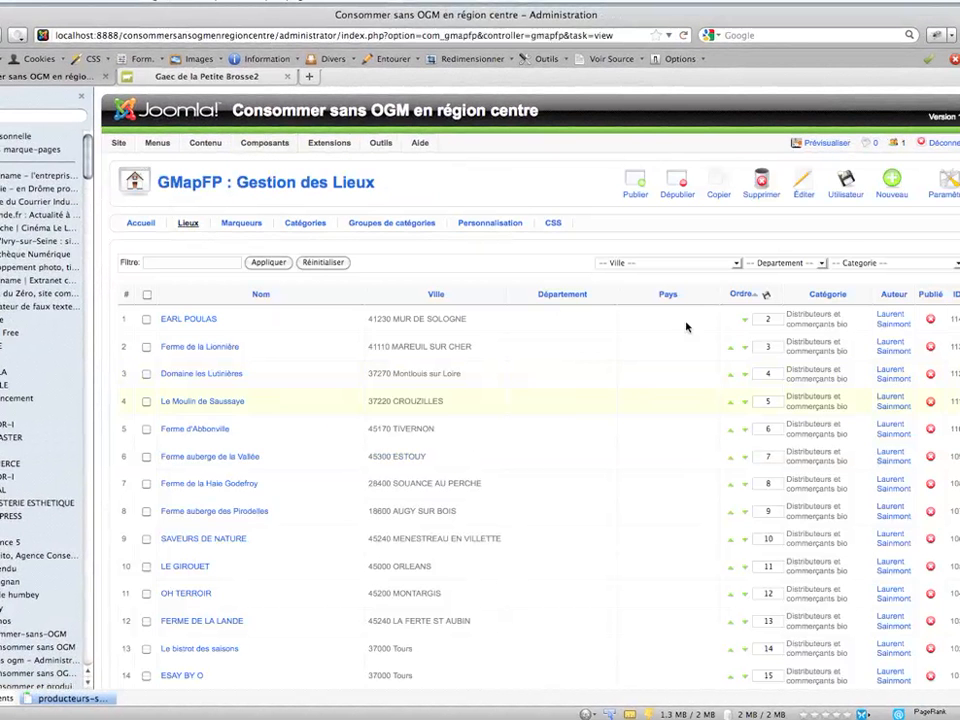
- Look through the existing GMapFP places and start a new place entry
scroll(530, 400, down, 5)
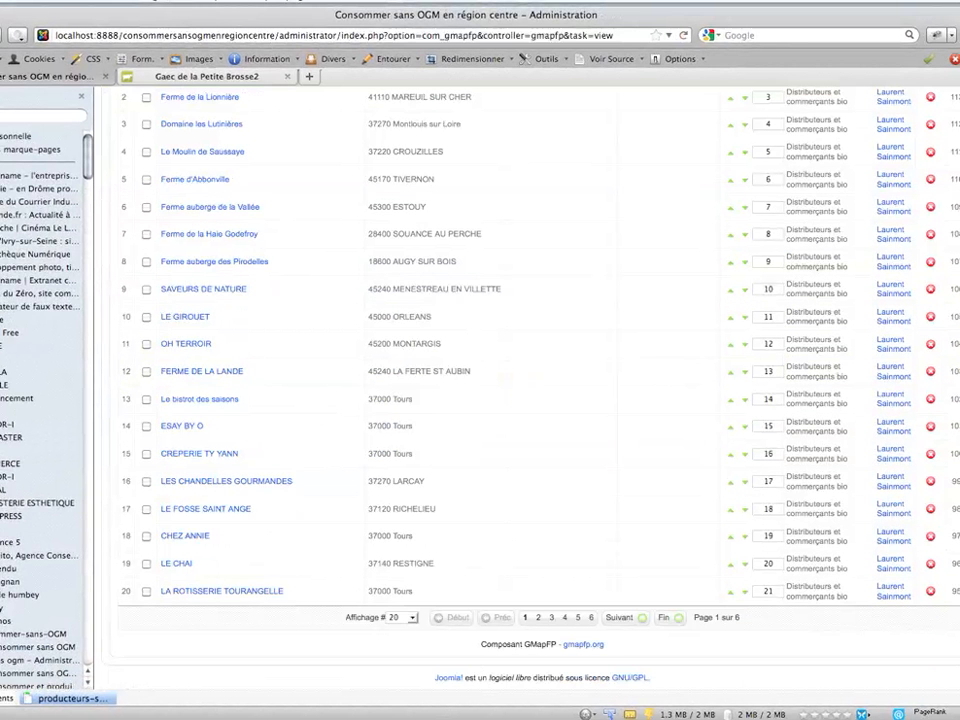
scroll(400, 300, up, 3)
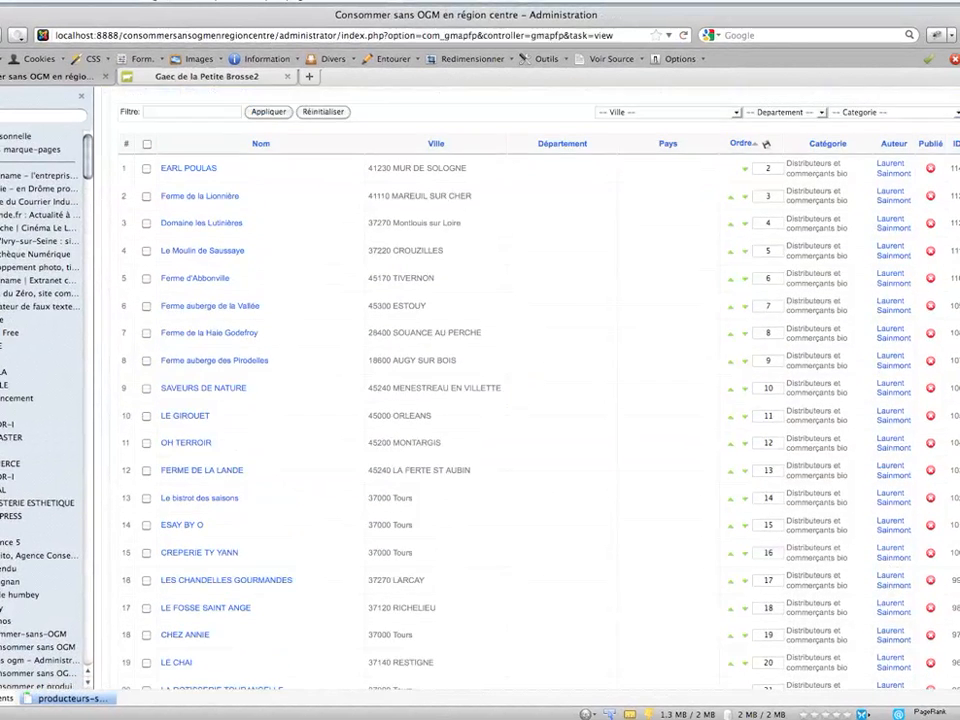
scroll(400, 300, down, 3)
scroll(400, 300, up, 3)
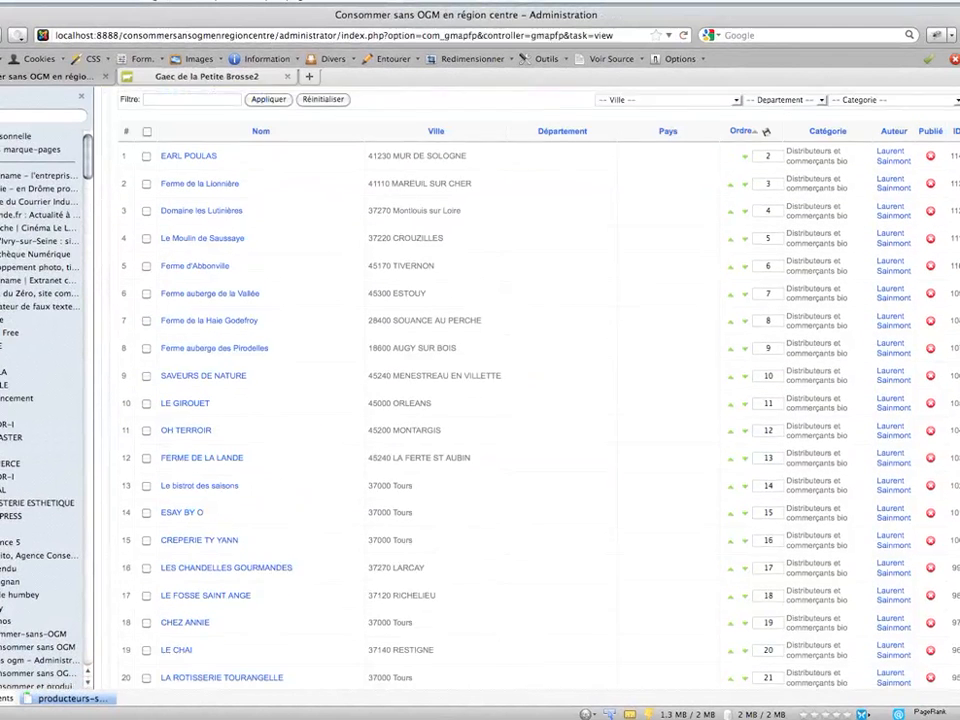
scroll(400, 300, up, 1)
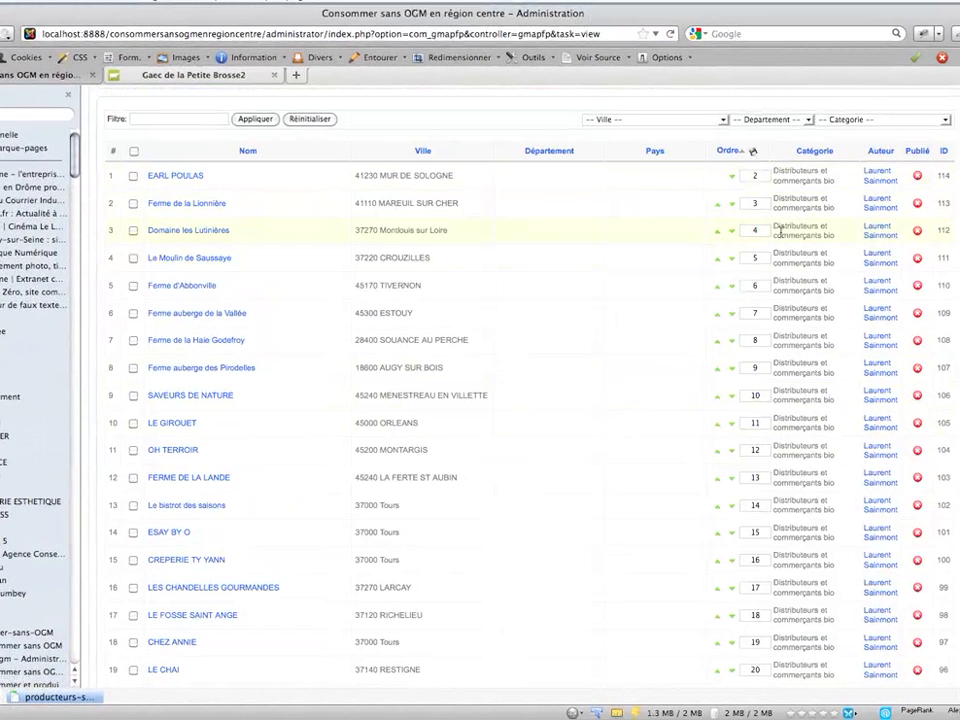
scroll(520, 400, up, 3)
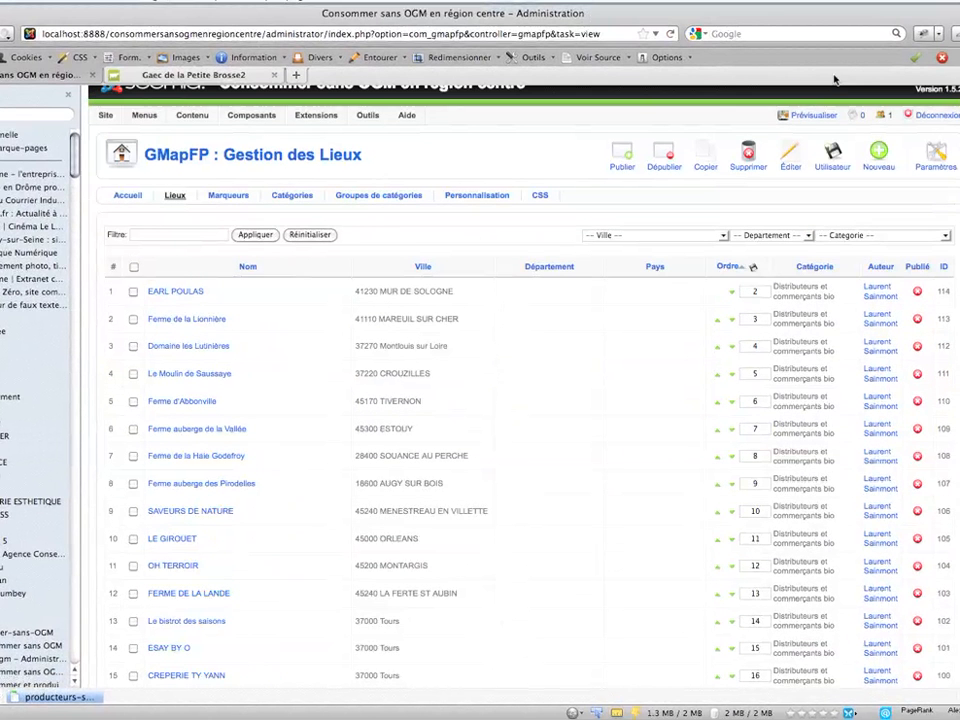
scroll(677, 122, up, 1)
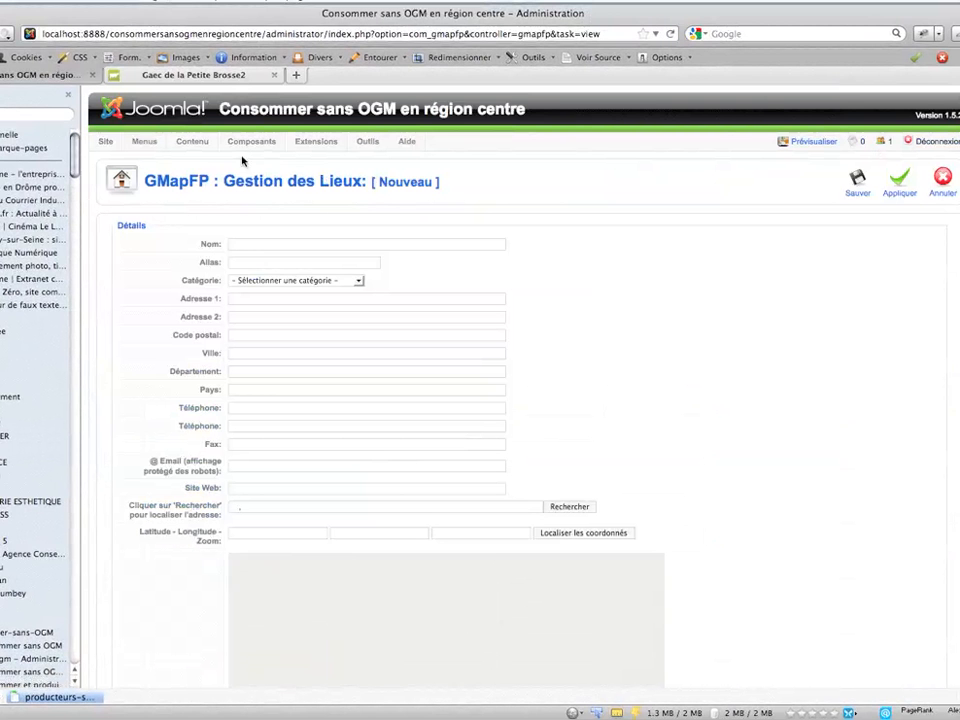
- Name the new place "Gaec de la Petite Brosse2"
click(260, 244)
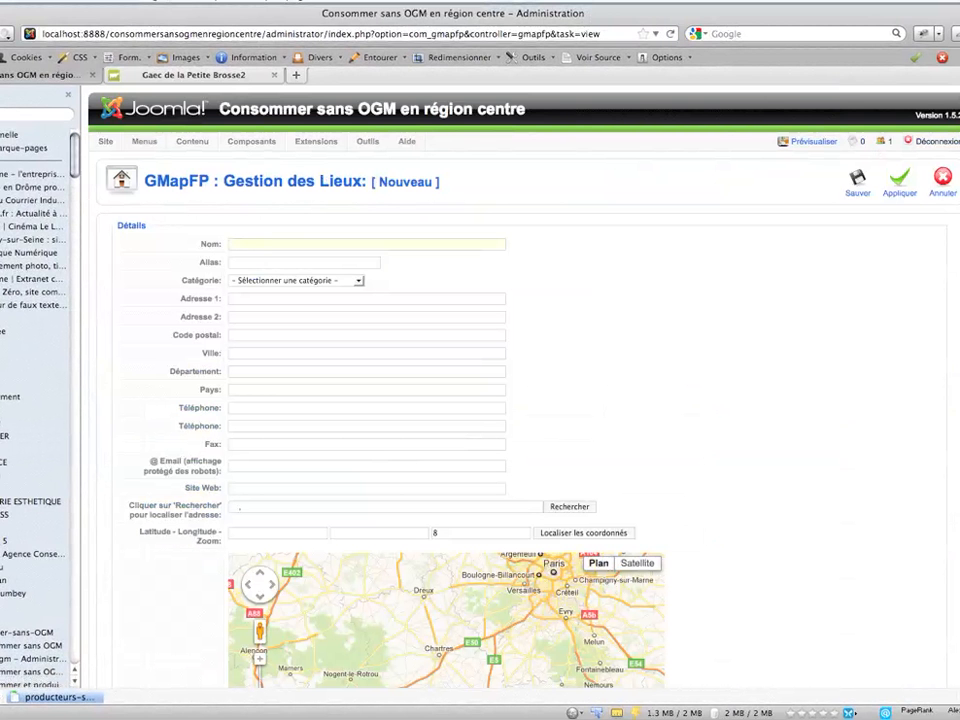
text(G)
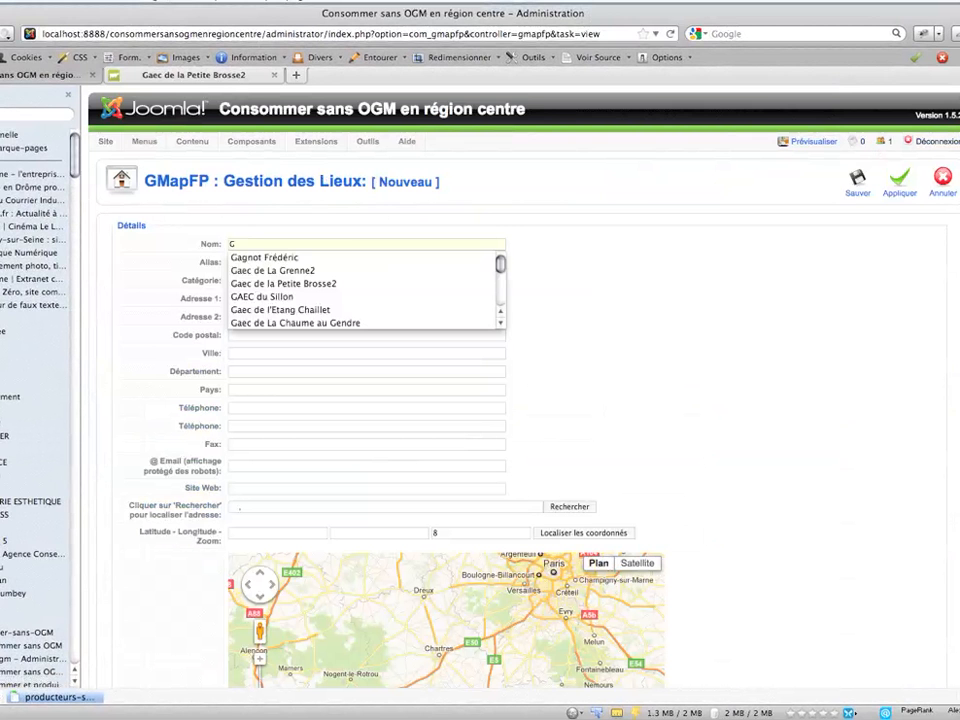
text(A)
key(BackSpace)
text(ae)
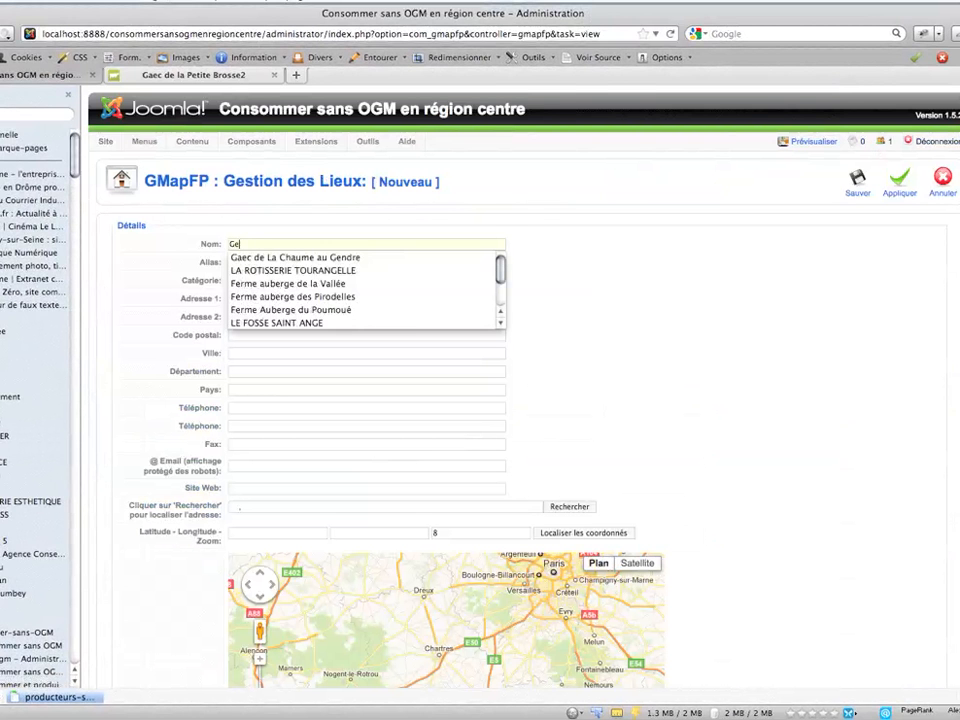
text(c d)
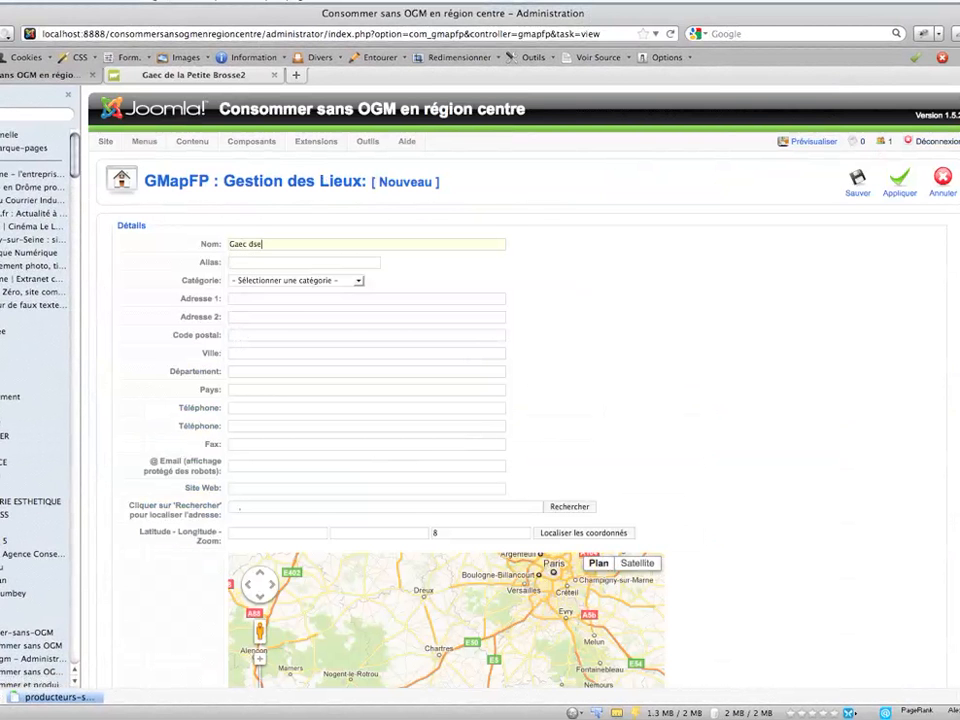
key(Down)
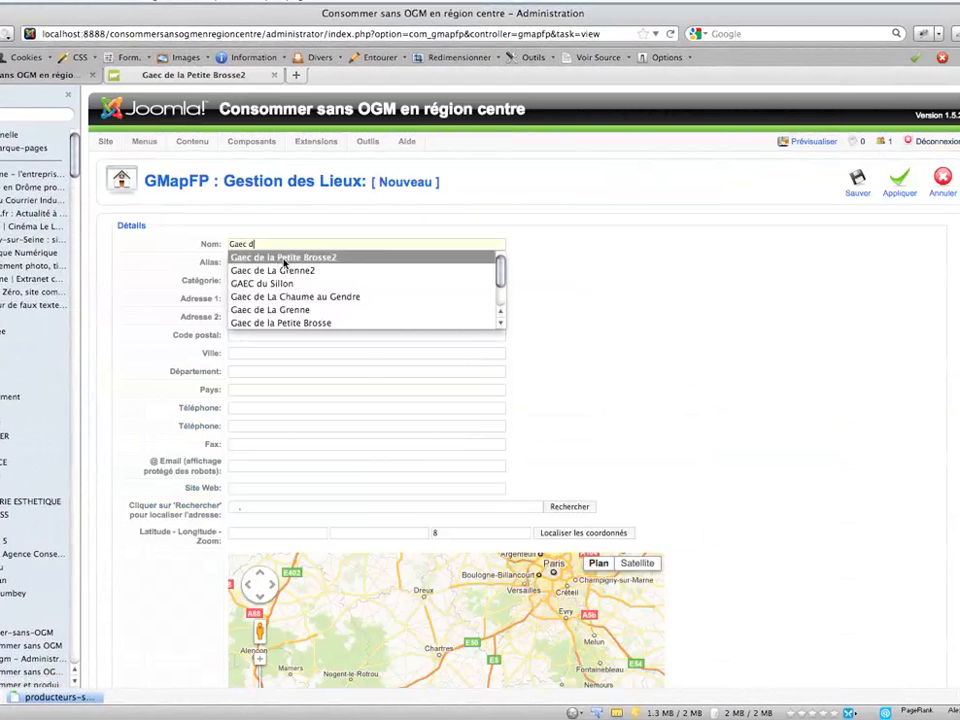
key(Return)
- Assign the place to the 45-Loiret category and fill in the farm's street address as its first address line
click(260, 281)
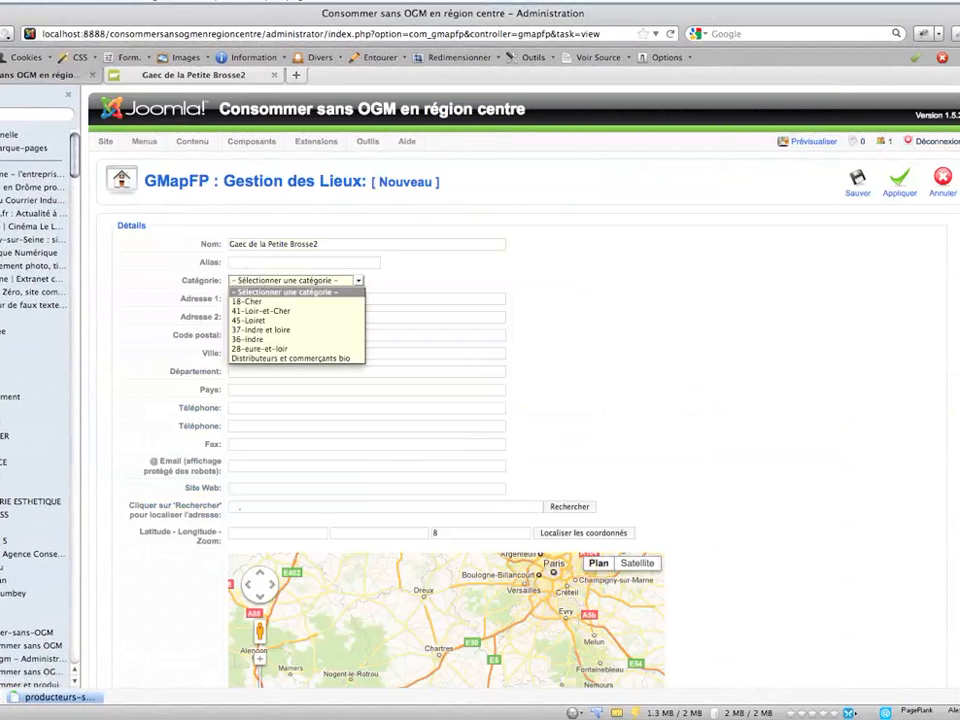
click(257, 321)
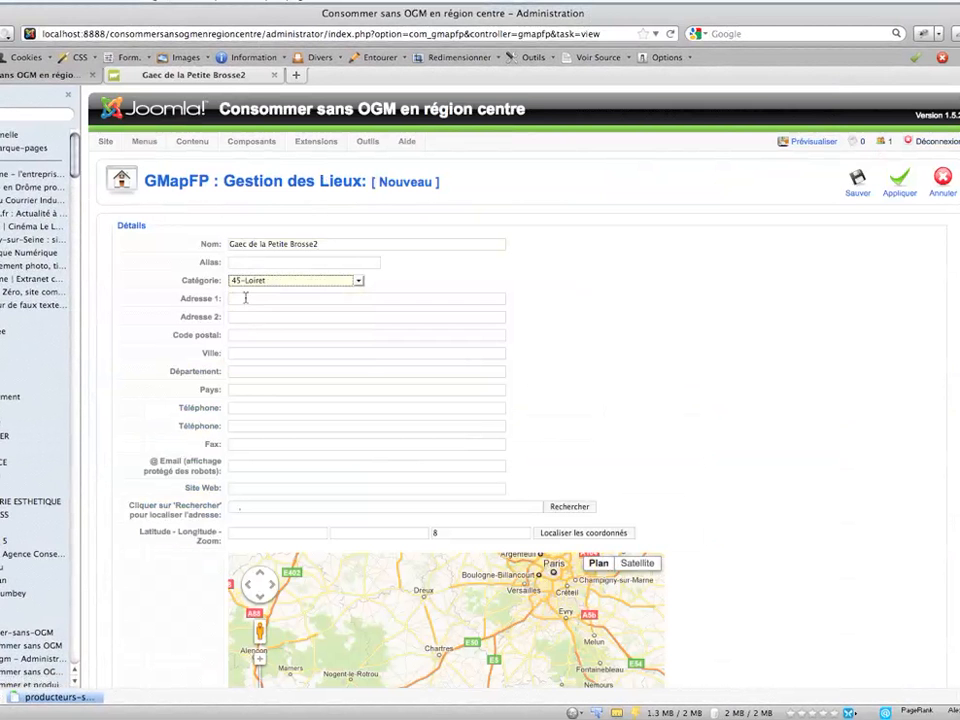
click(245, 298)
text(10)
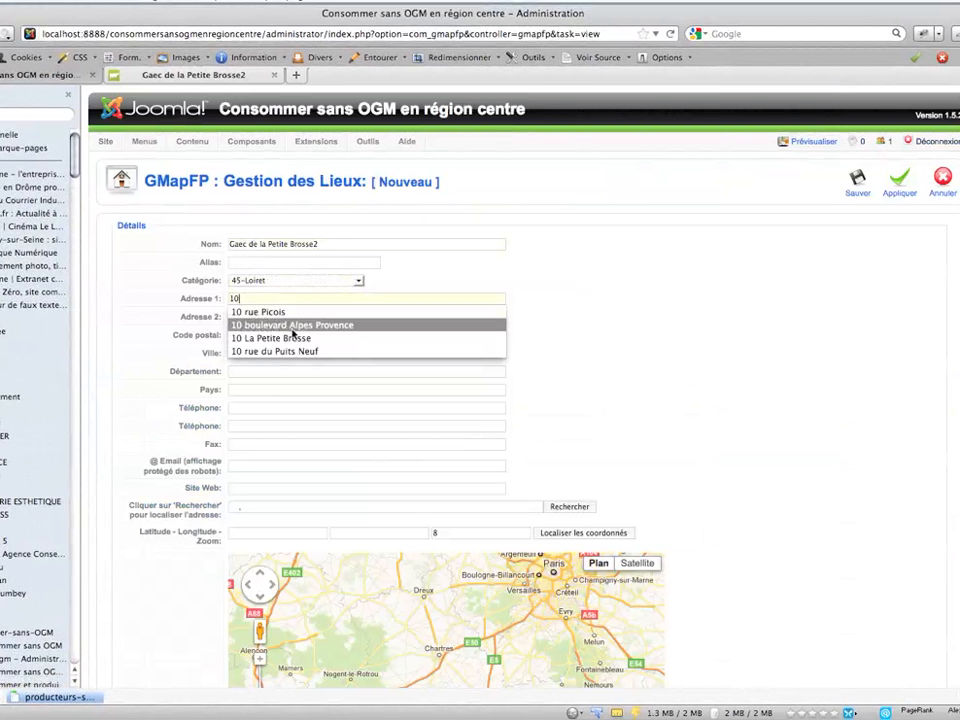
click(253, 338)
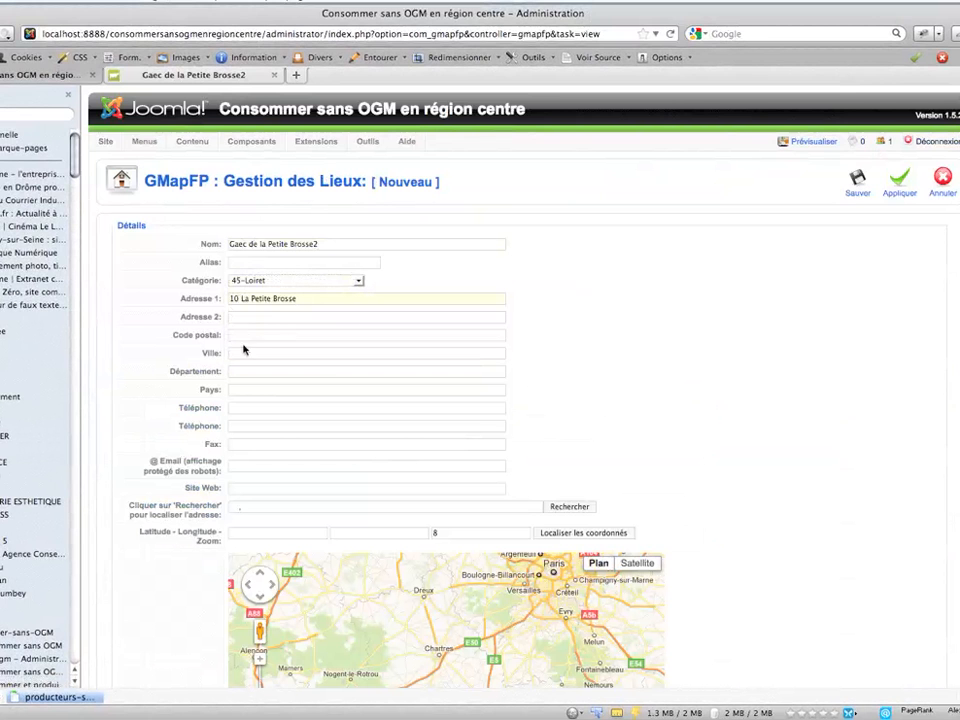
- Set the place's city to "45 Amilly" and locate the address on the map
click(236, 352)
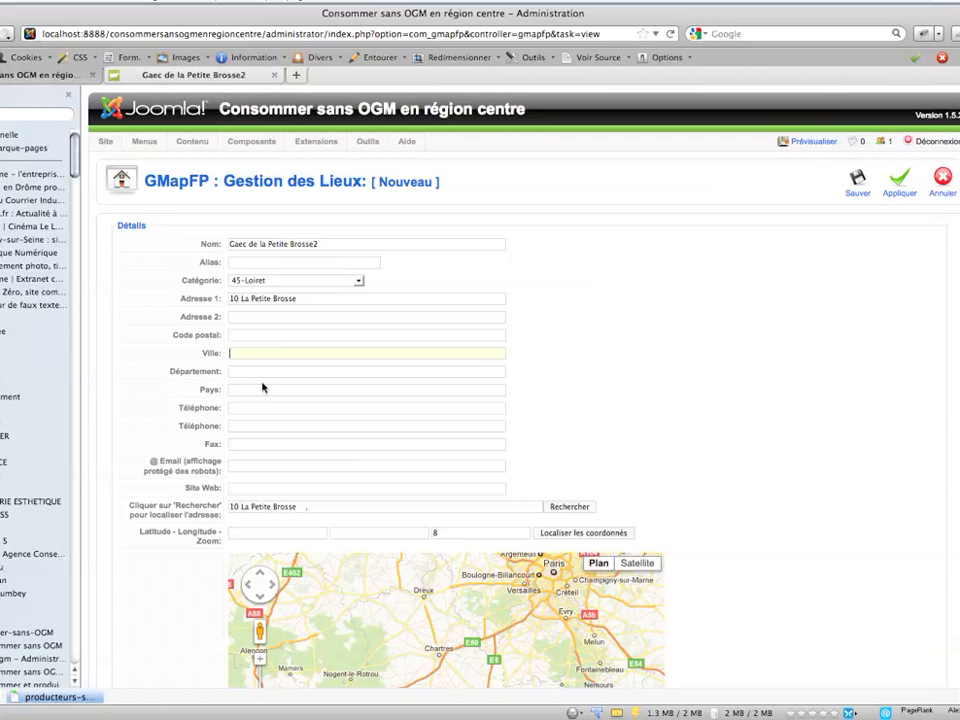
text(45)
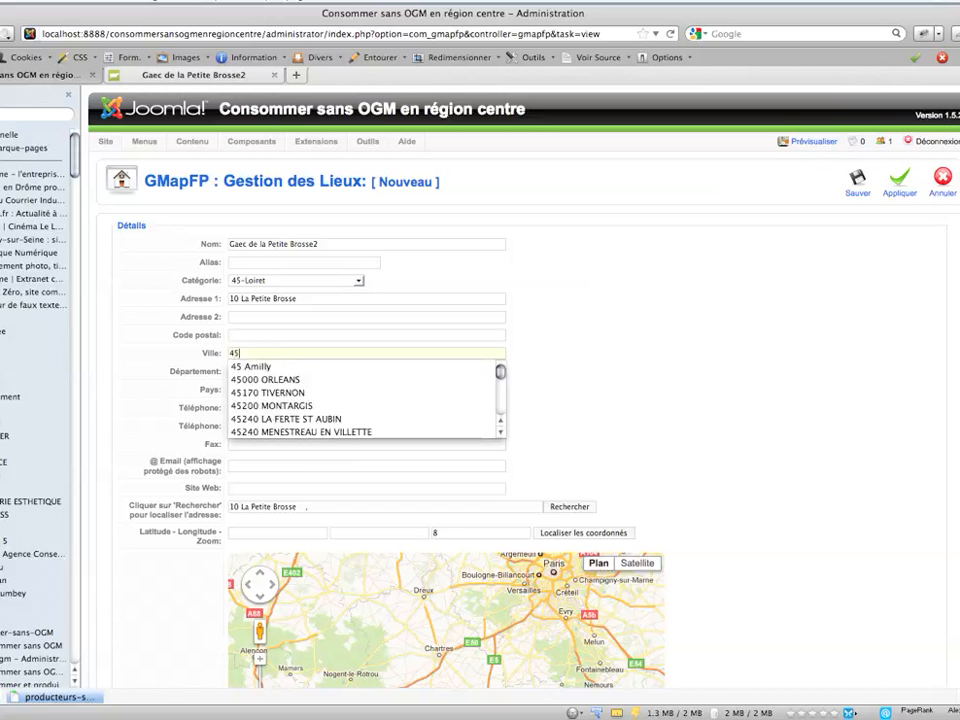
click(257, 368)
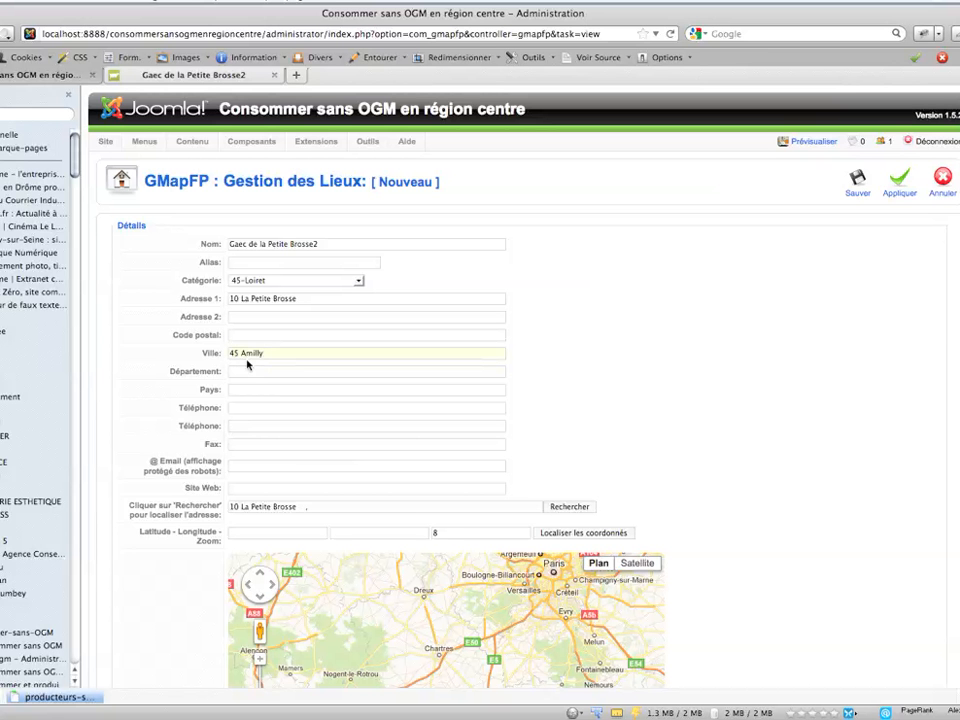
scroll(559, 339, down, 3)
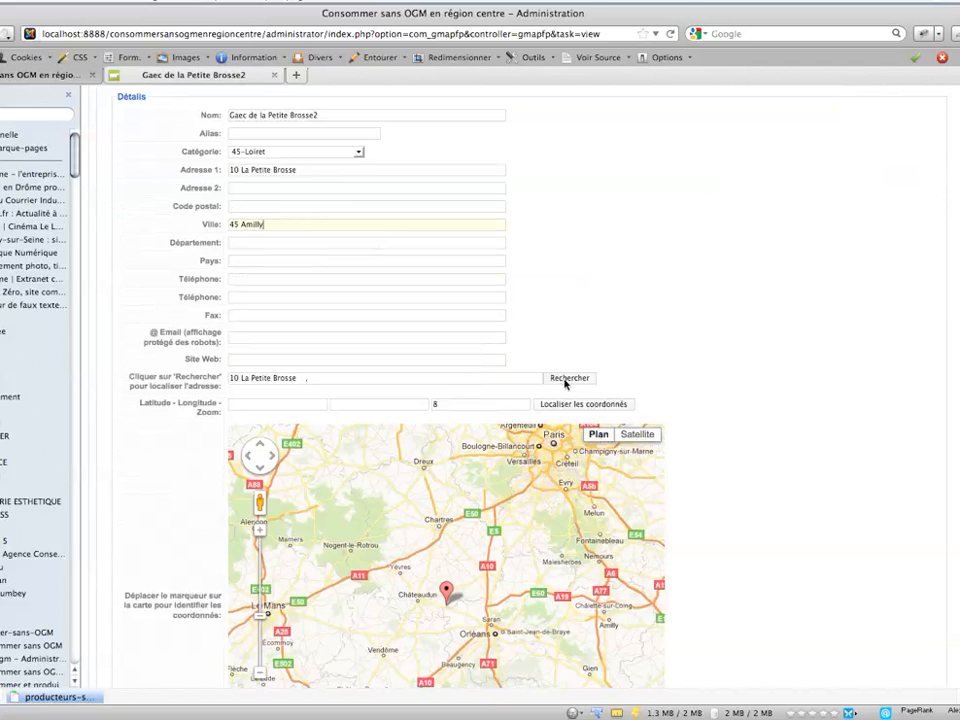
click(565, 379)
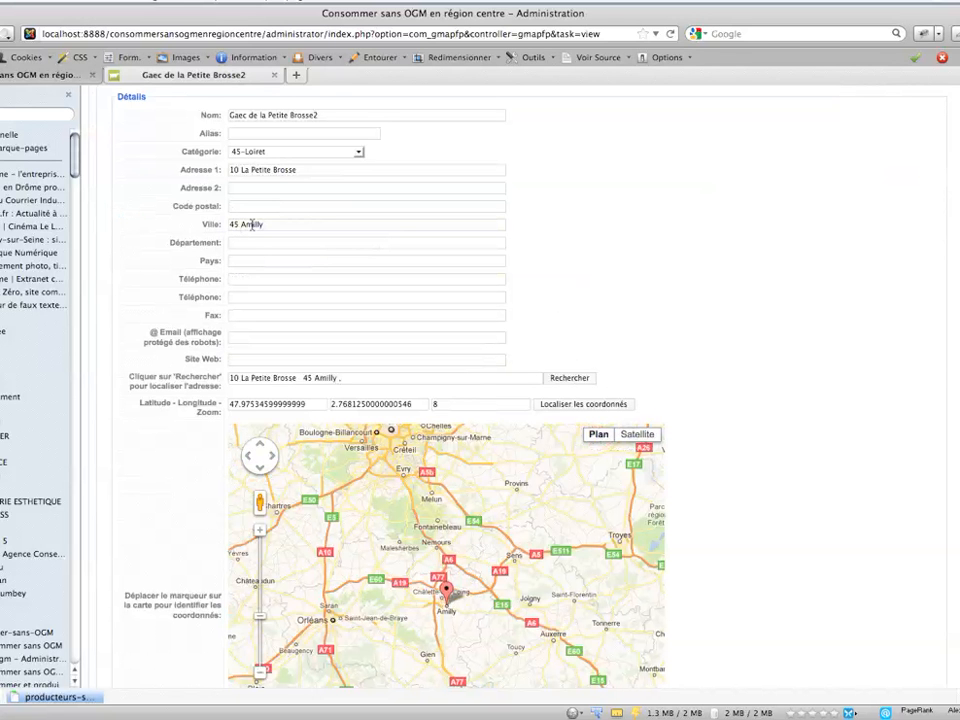
- Change the city to "45120 Girolles" and look up the address again on the map
drag(242, 229, 280, 234)
text(G)
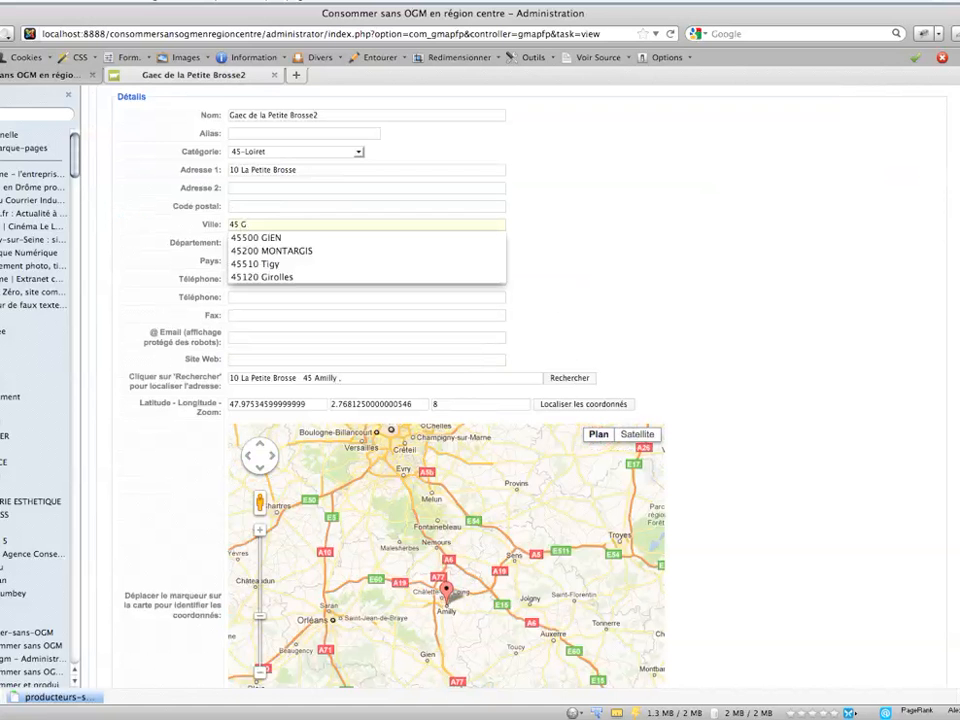
click(283, 276)
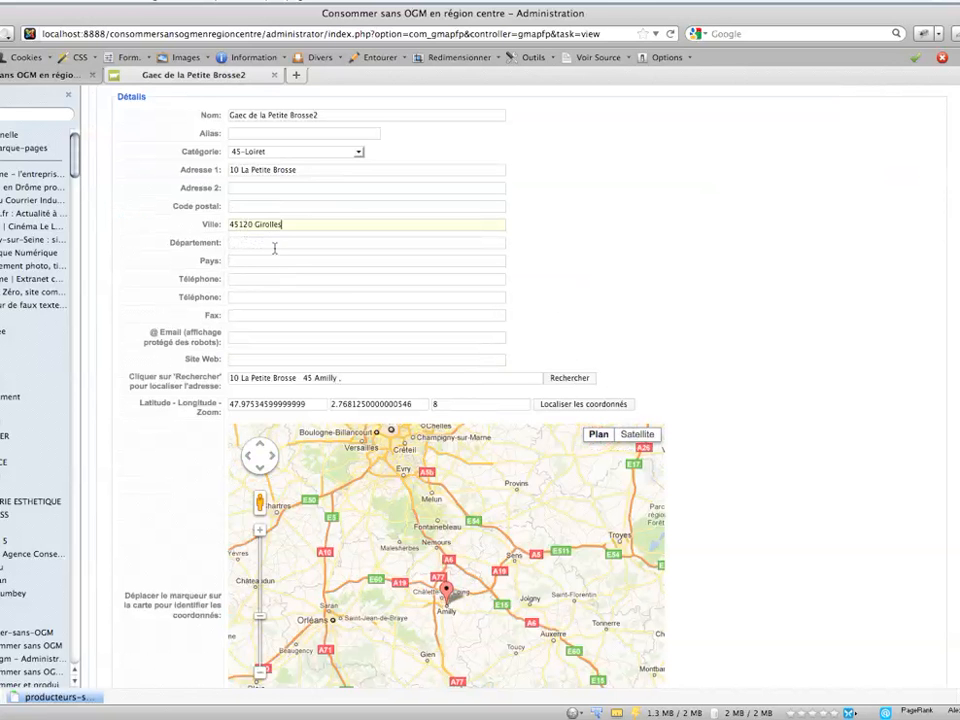
click(563, 380)
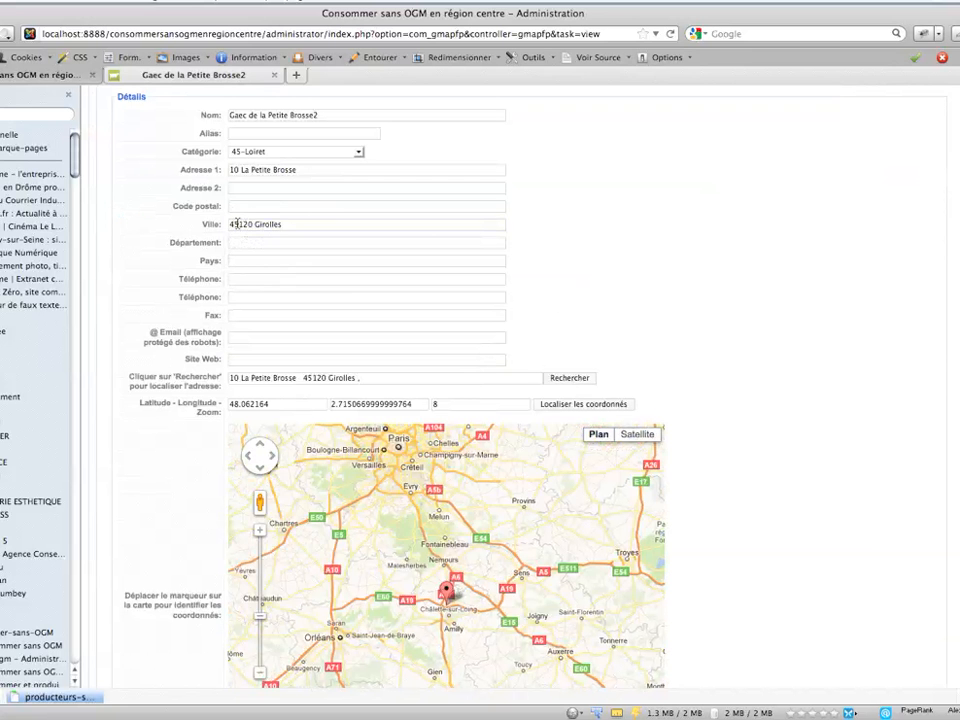
- Set the city back to "45 Amilly" and update the map coordinates by searching for the address
drag(236, 224, 245, 258)
text(Am)
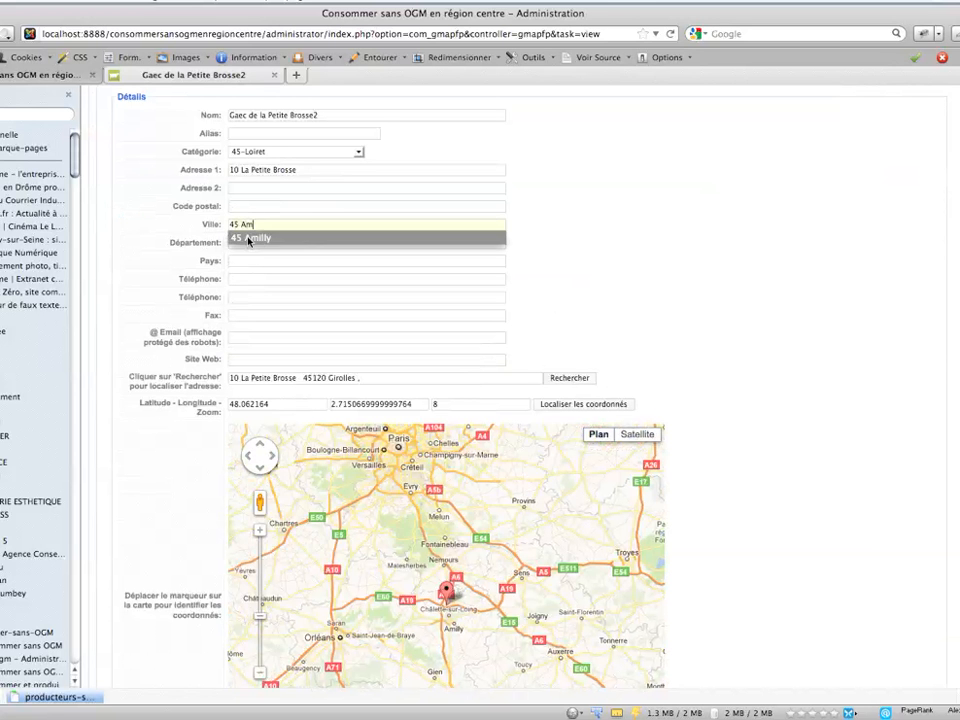
click(247, 238)
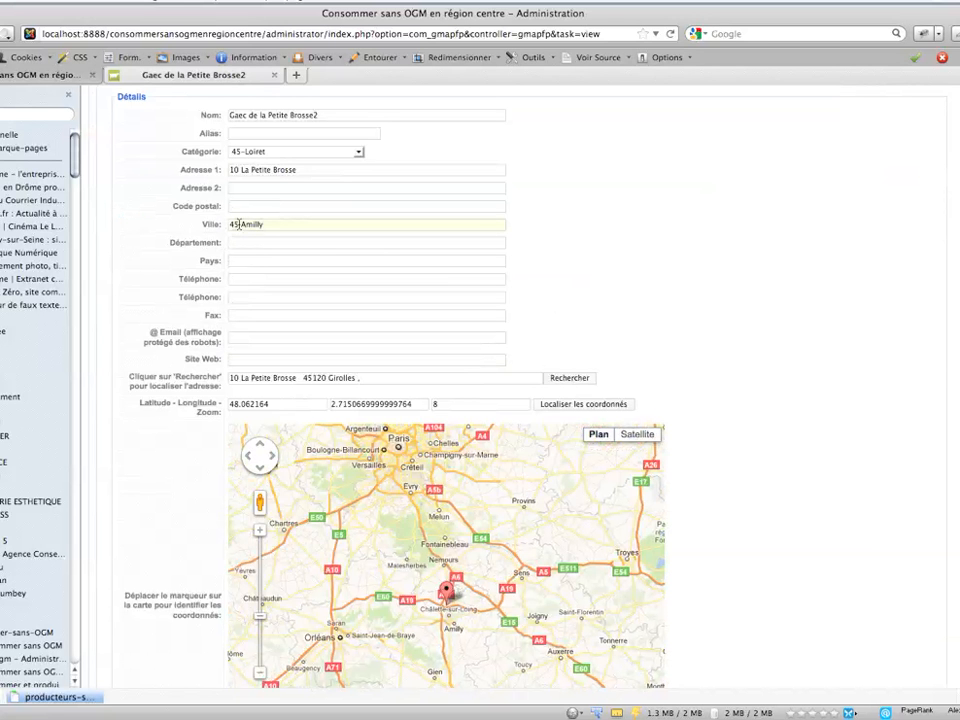
click(562, 407)
click(574, 378)
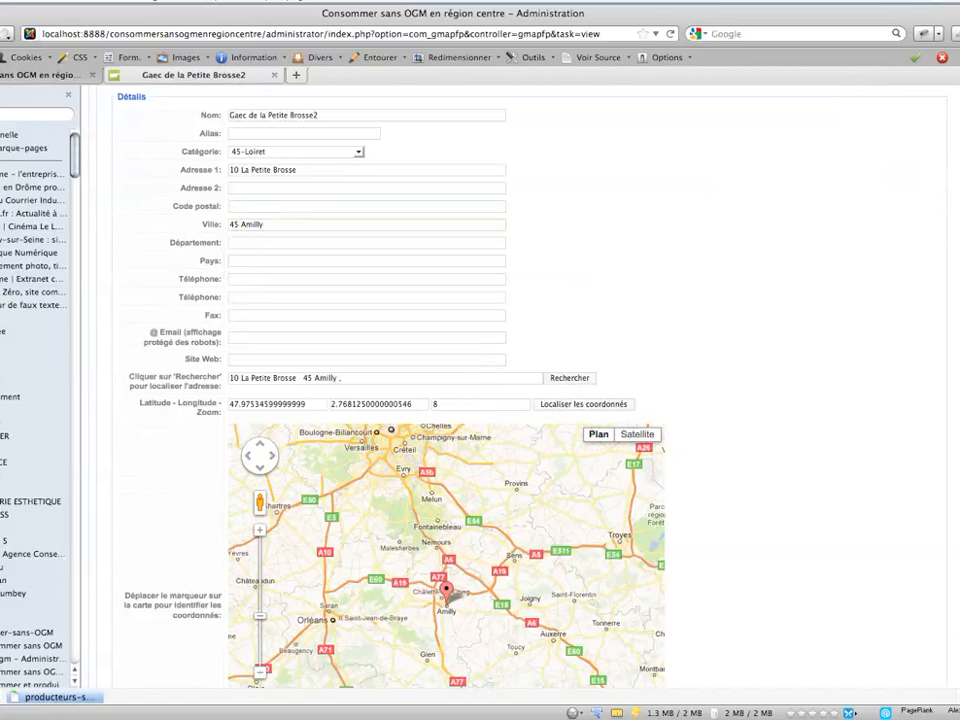
- Insert the image lait.gif from the pictogrammes folder into the place's message
scroll(450, 400, down, 5)
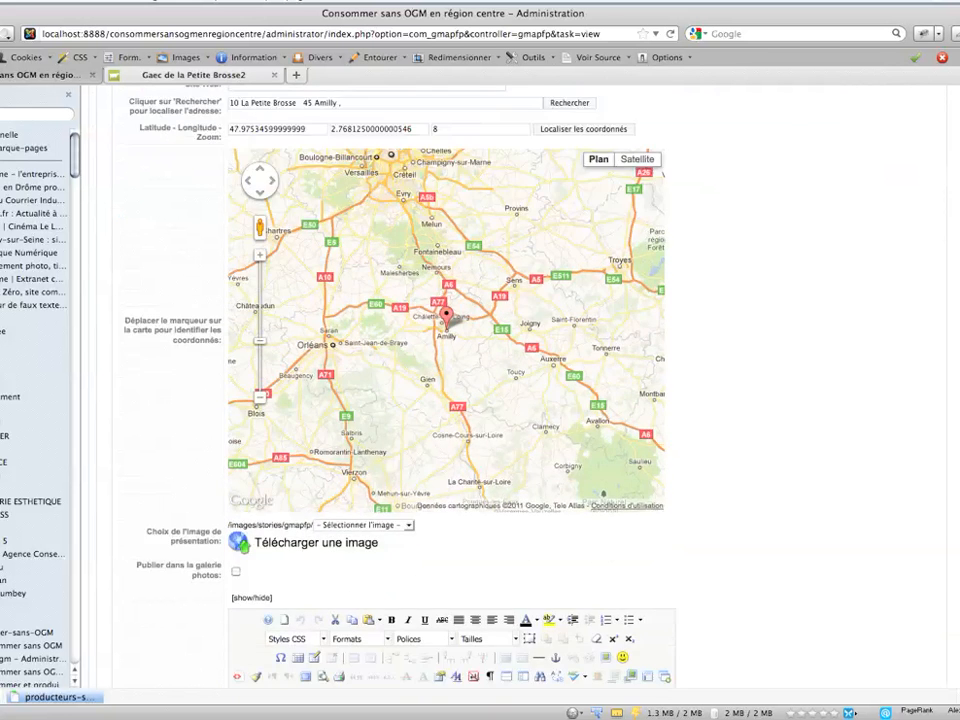
scroll(450, 400, down, 4)
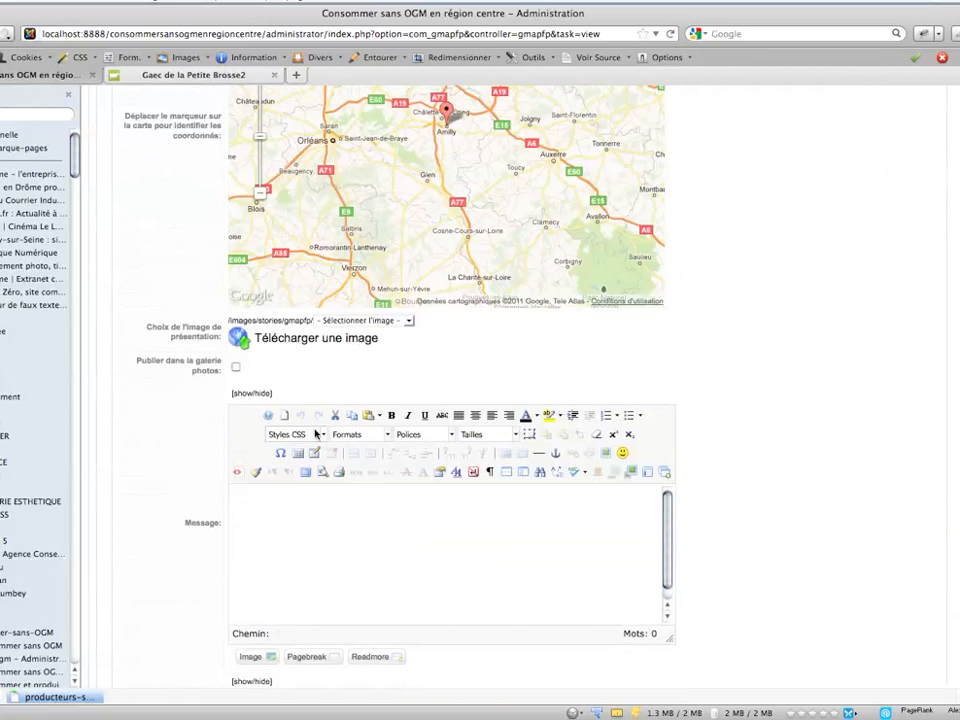
click(244, 594)
click(605, 453)
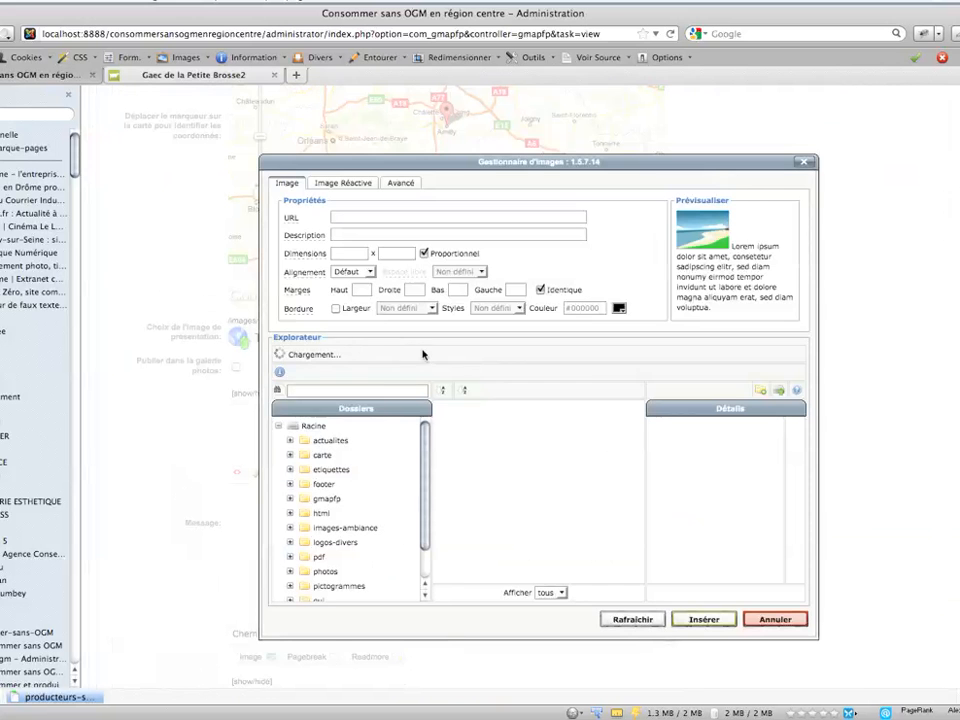
click(337, 586)
click(470, 470)
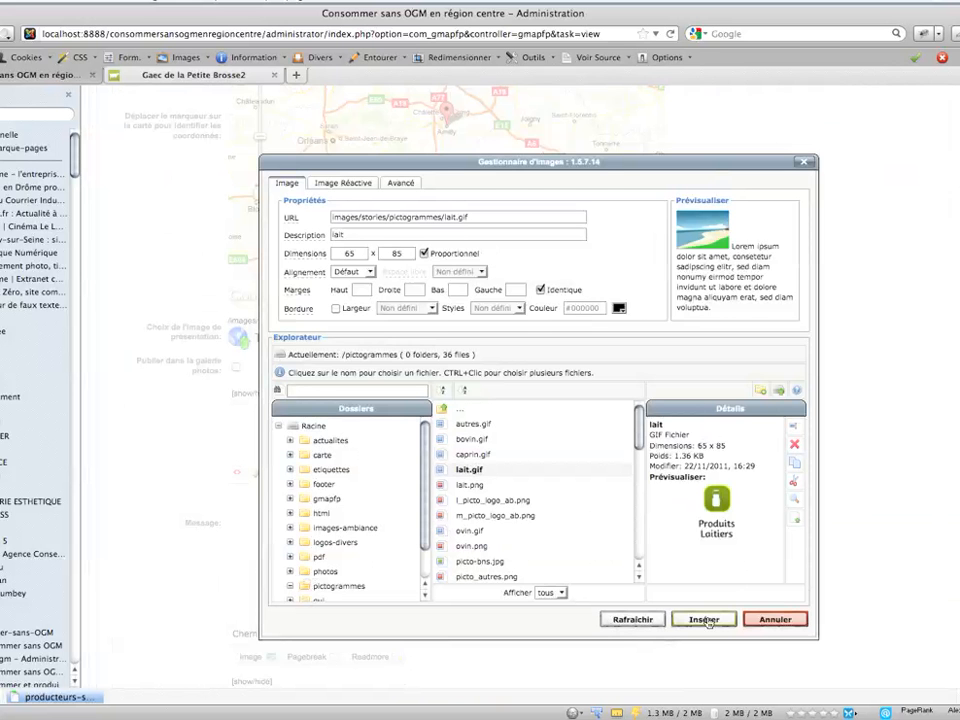
click(704, 620)
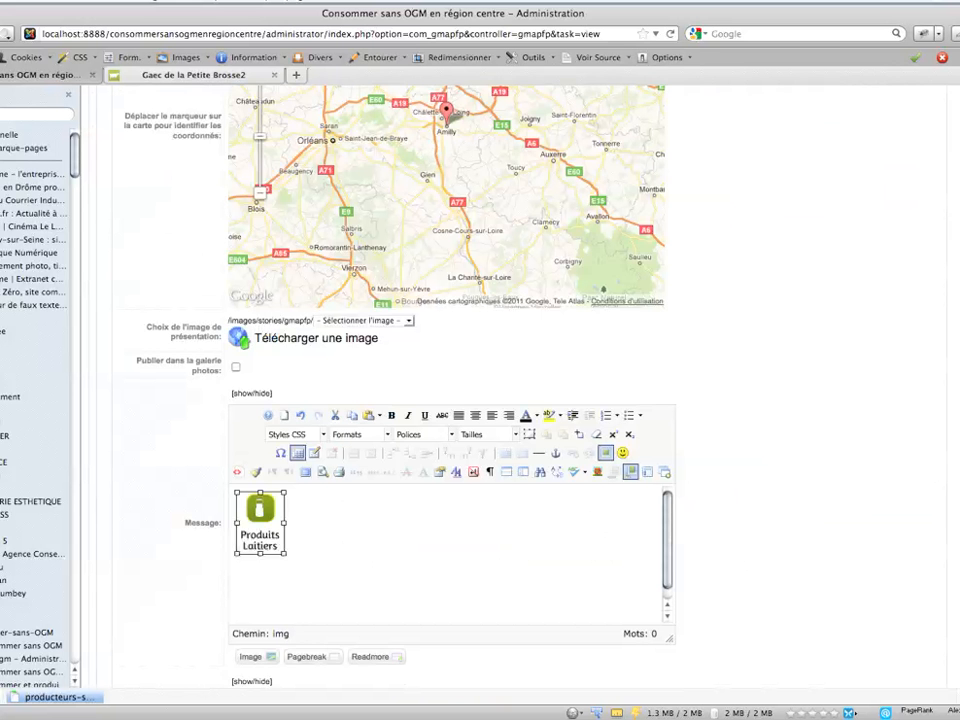
- Link the place to the article "Gaec de la Petite Brosse2" from the section "consommer sans OGM-fiche", sorting the articles by newest date
scroll(450, 400, down, 6)
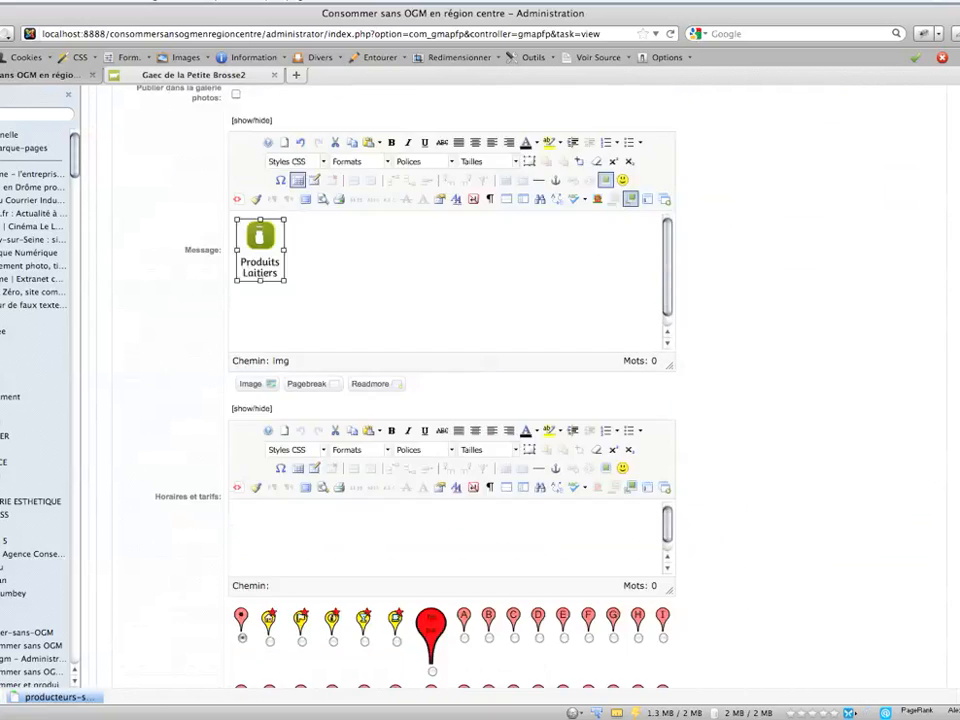
scroll(955, 568, down, 12)
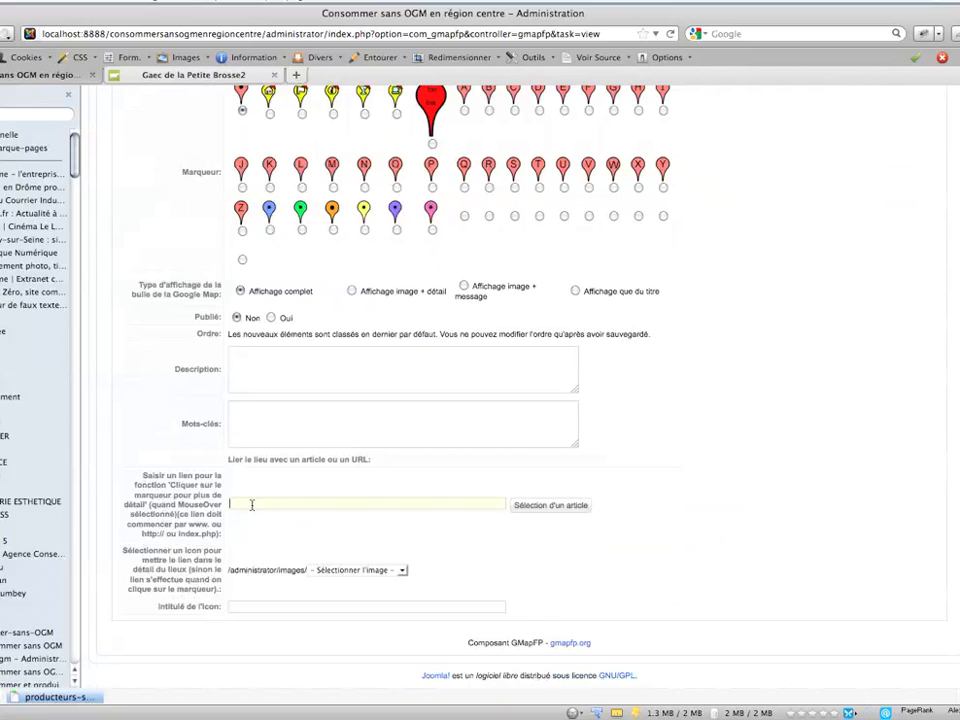
click(555, 507)
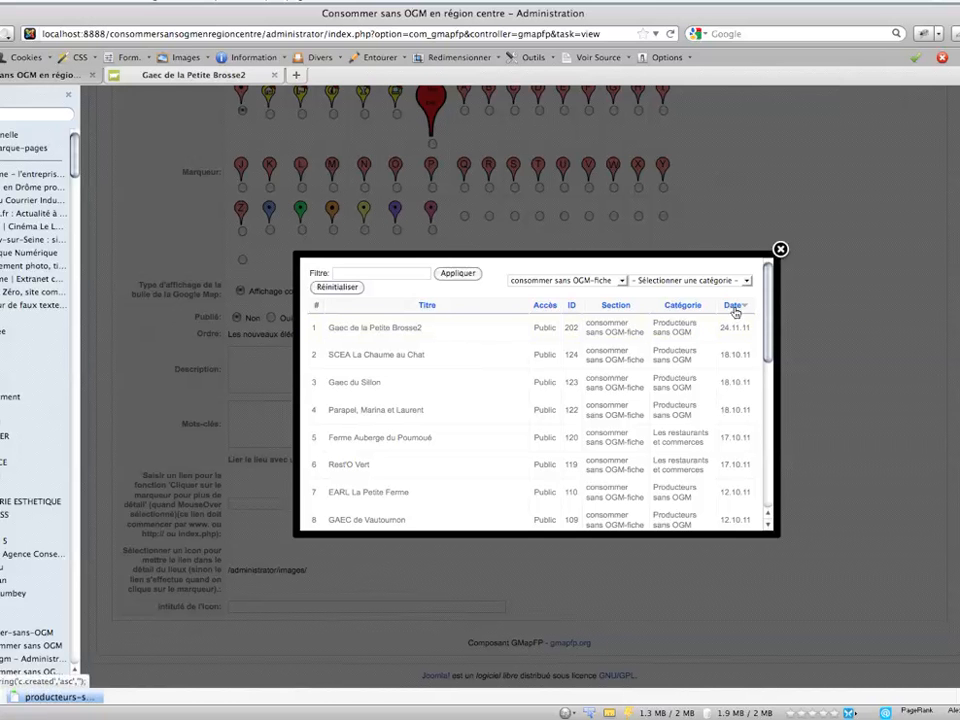
click(549, 283)
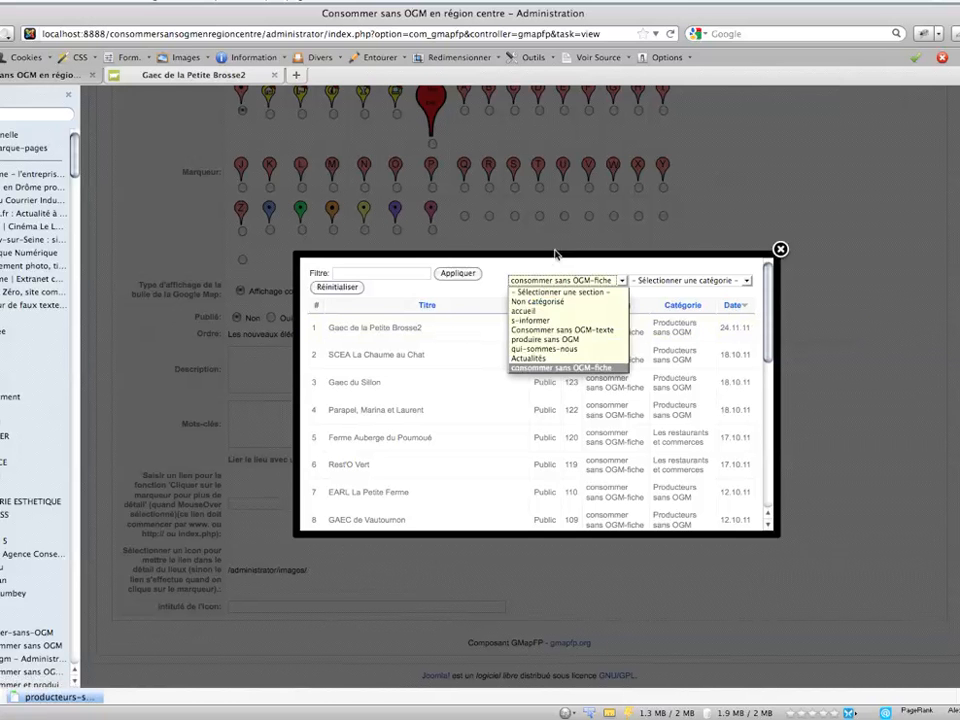
click(543, 368)
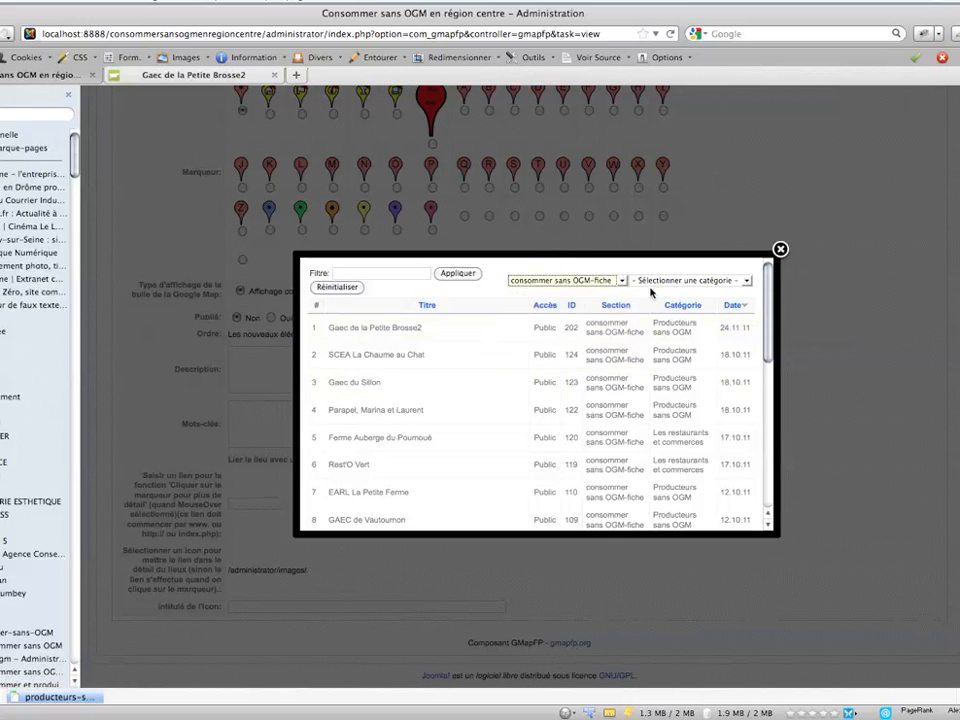
click(734, 308)
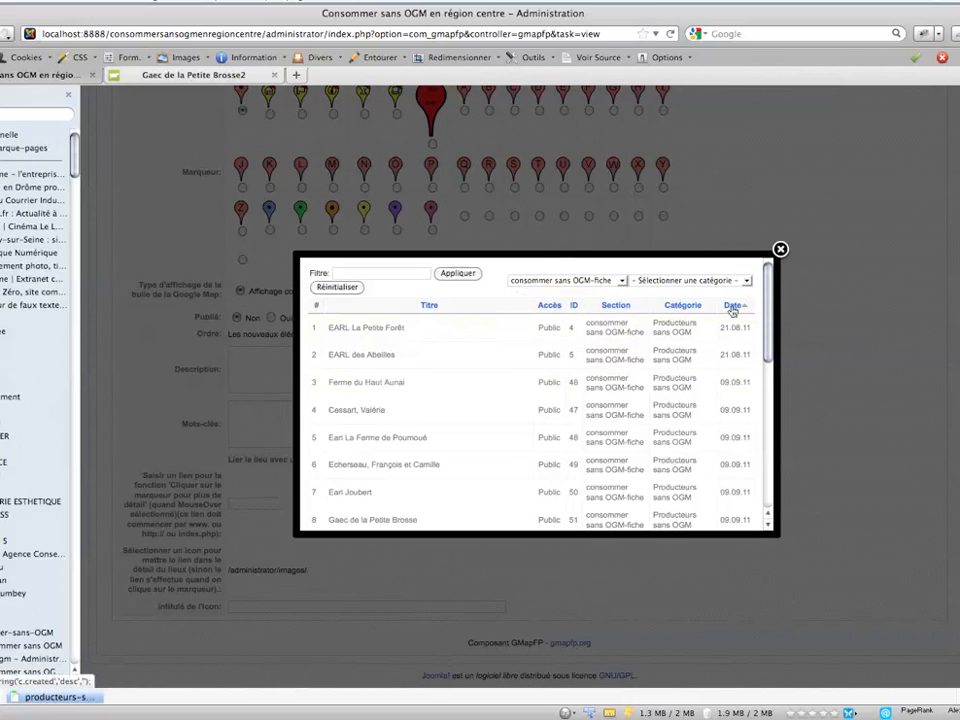
click(734, 308)
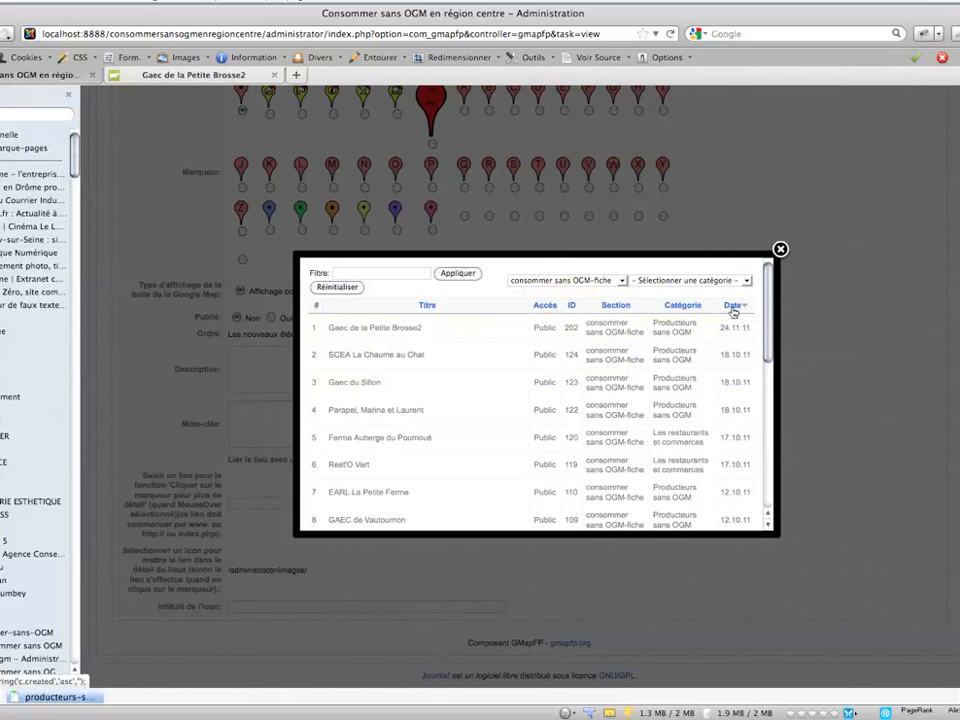
click(359, 328)
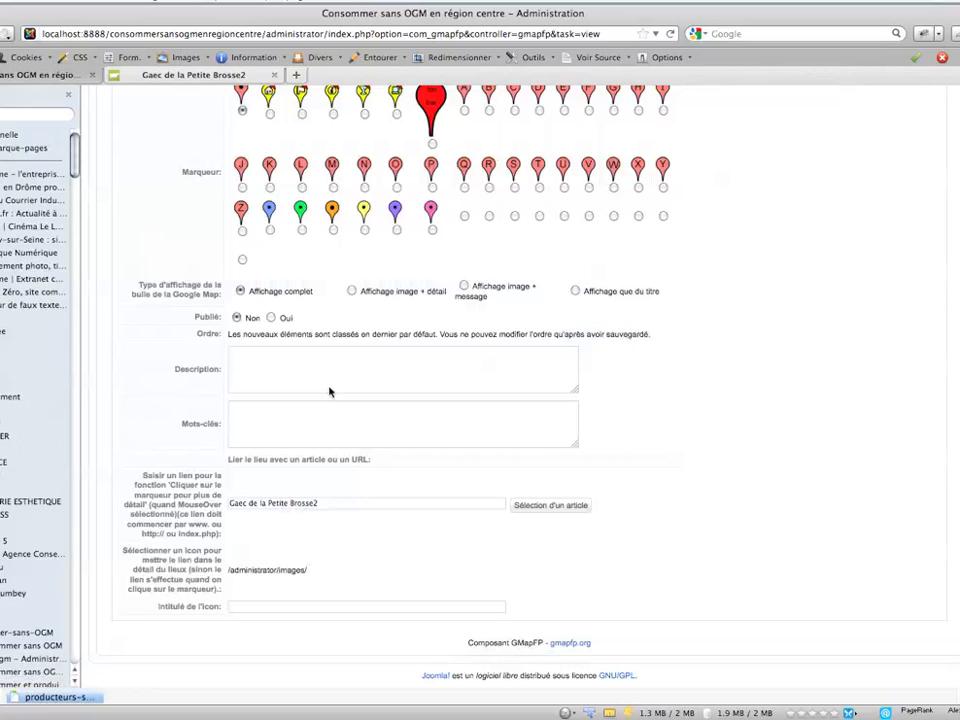
click(324, 502)
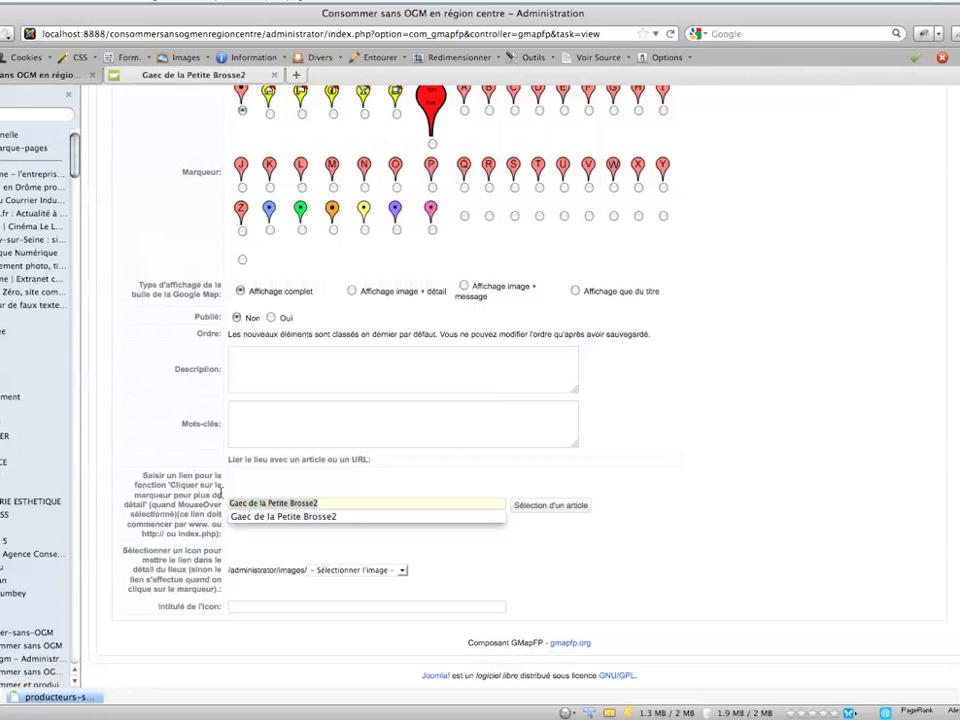
key(Down)
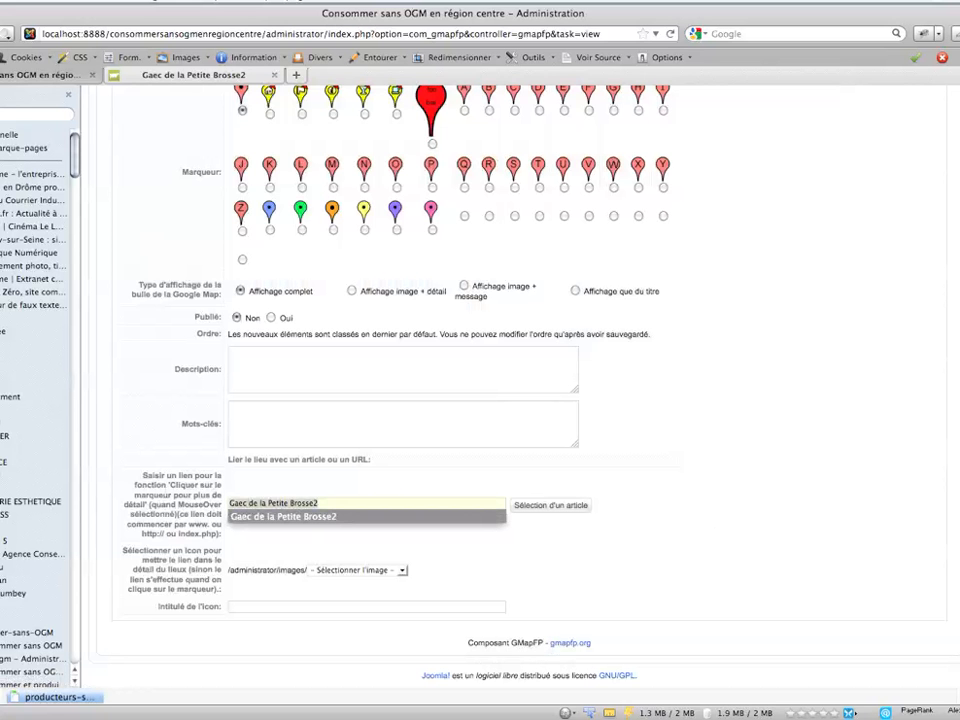
- Review the filled-in details of the new place and save it
scroll(928, 141, up, 15)
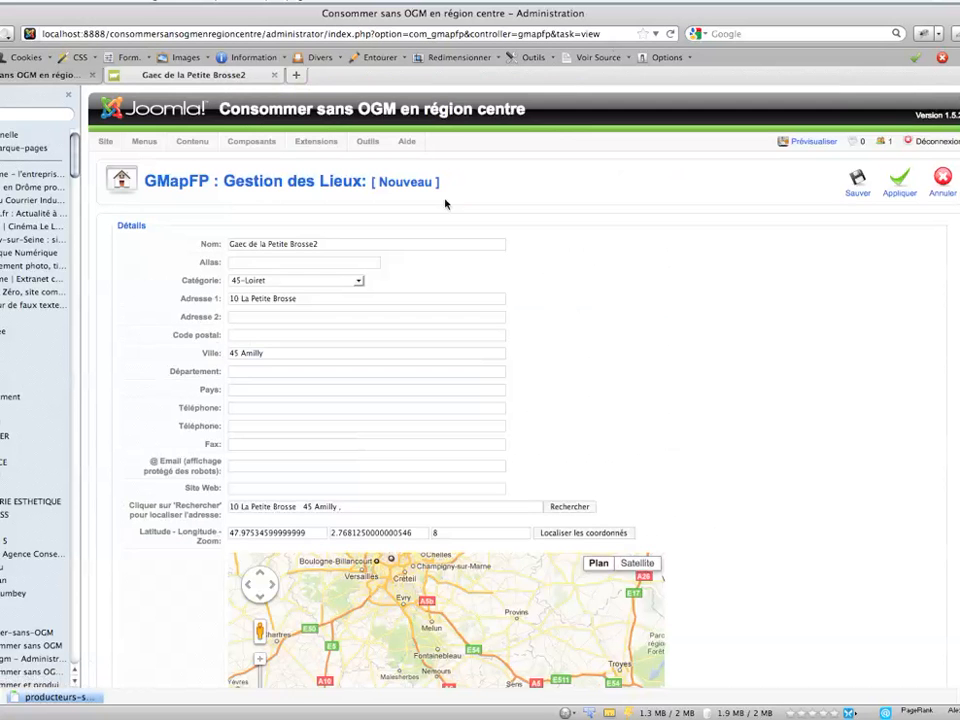
click(330, 245)
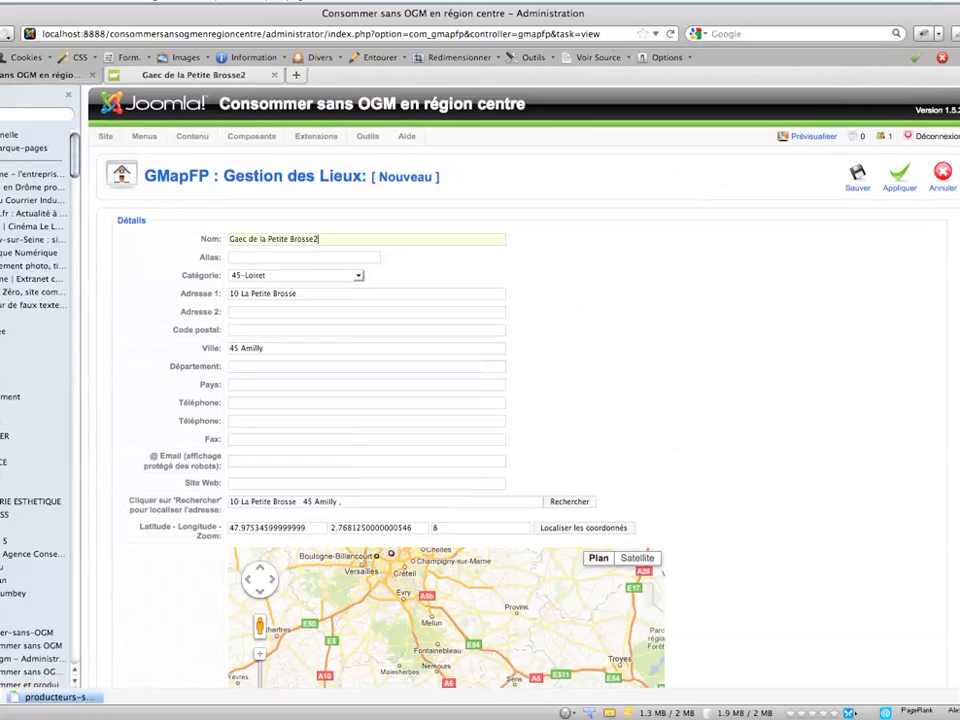
scroll(520, 400, down, 5)
scroll(820, 300, up, 5)
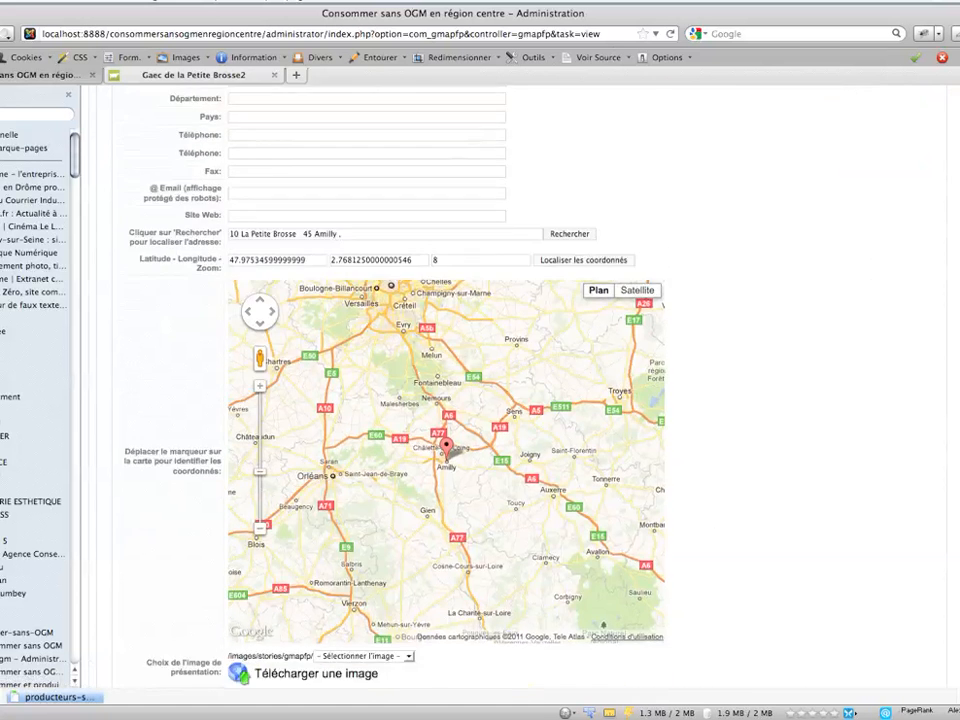
click(857, 178)
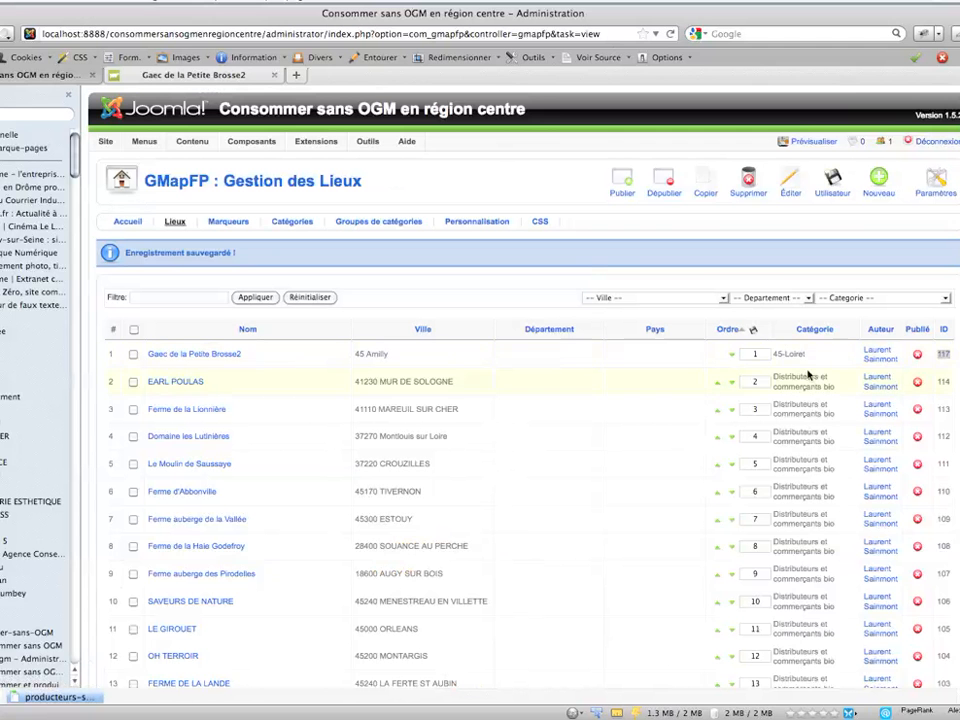
- Publish the Gaec de la Petite Brosse2 place in the places list and take note of its ID
click(952, 357)
drag(948, 355, 938, 358)
click(918, 358)
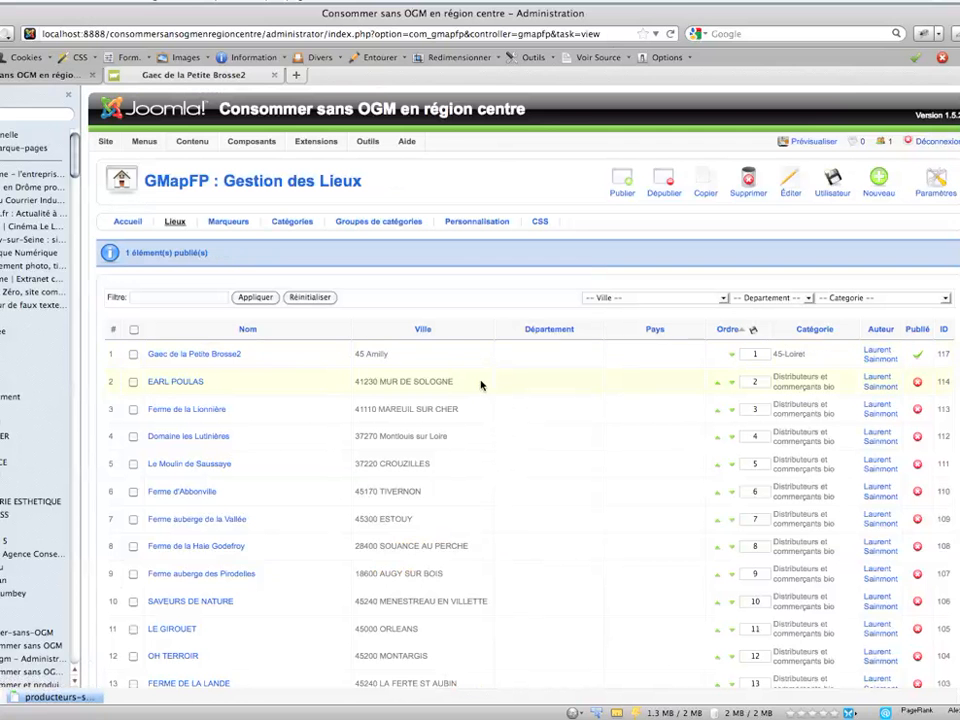
- Switch to the FLEXicontent component and open its list of contents
mouse_move(246, 141)
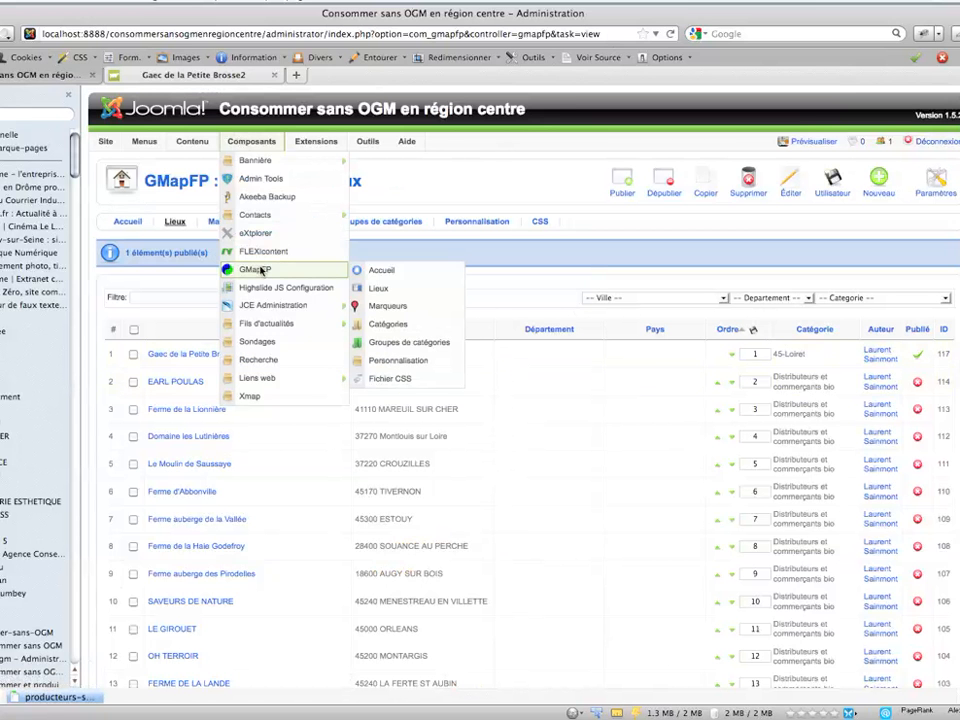
click(256, 255)
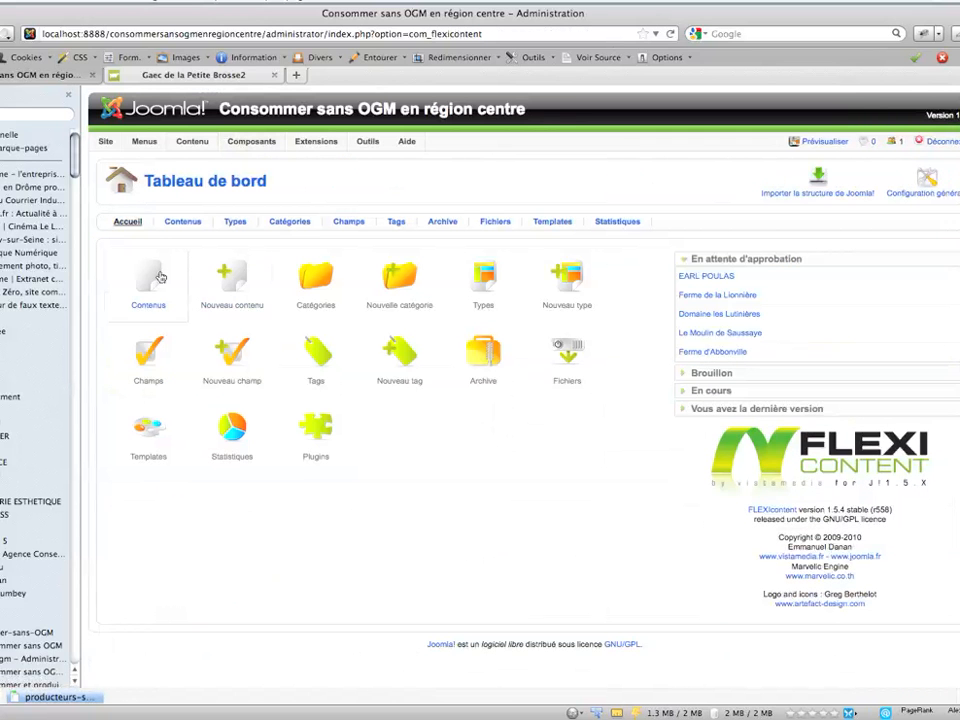
click(146, 277)
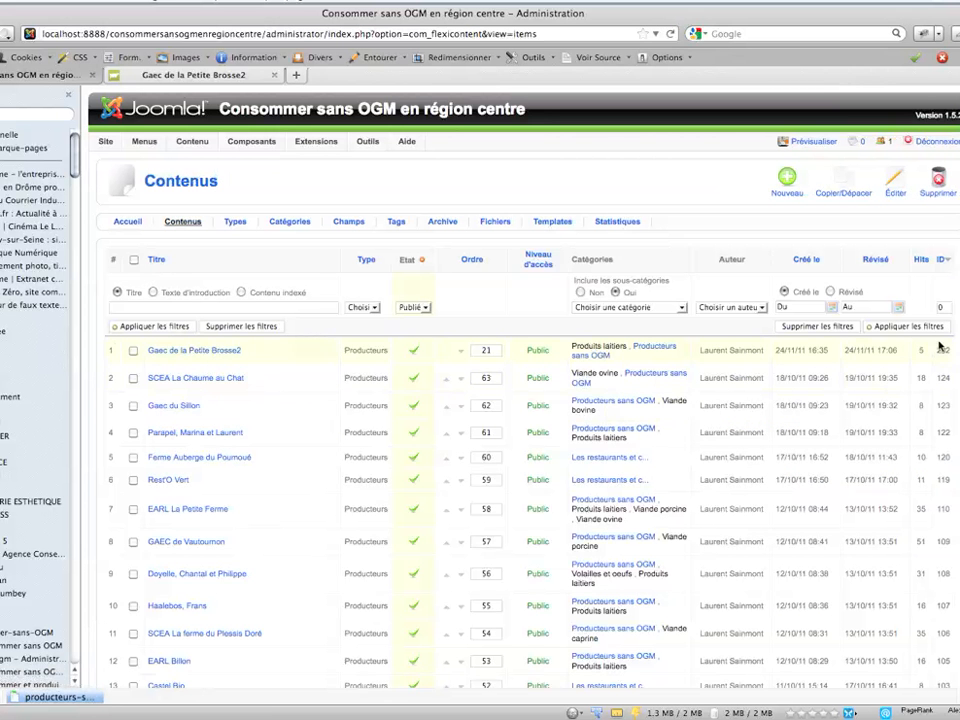
- Clear the publication state filter and sort the contents by ID with the highest first
click(940, 262)
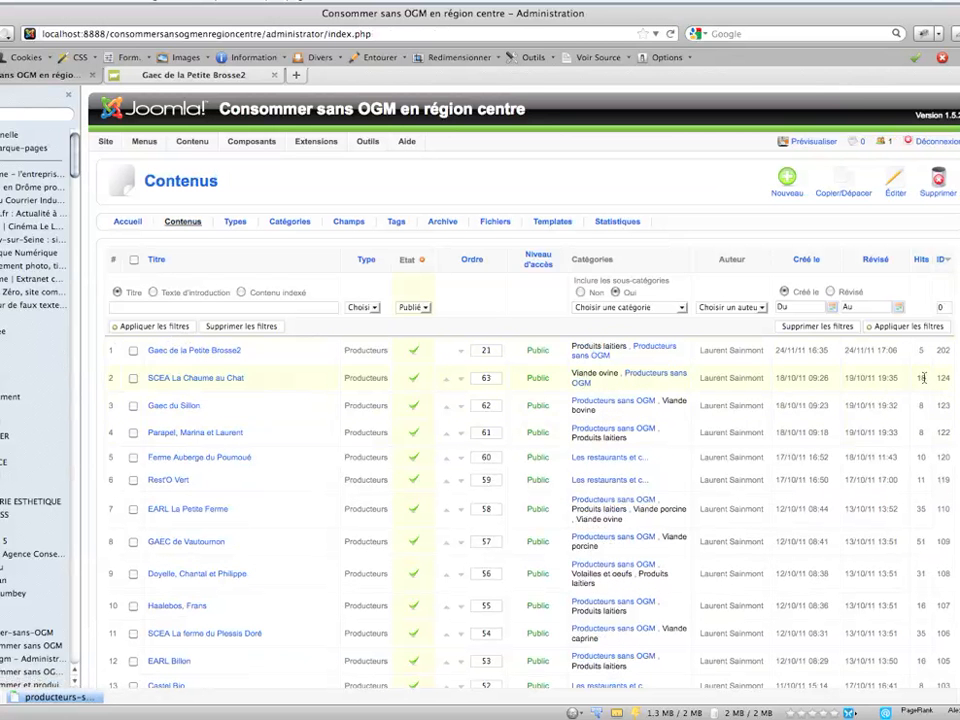
click(427, 307)
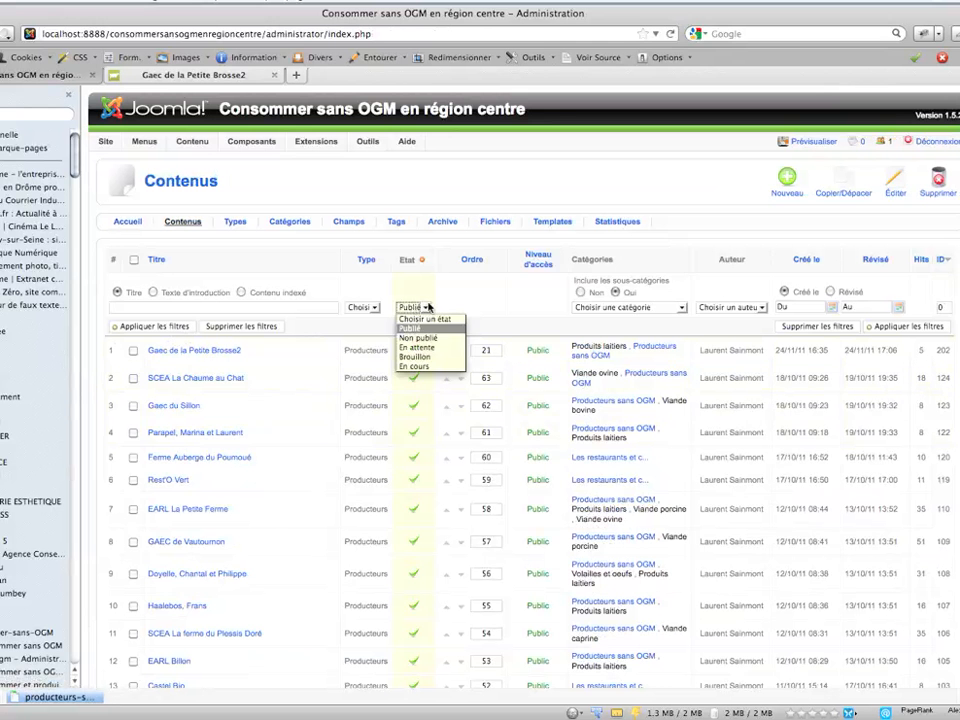
click(424, 318)
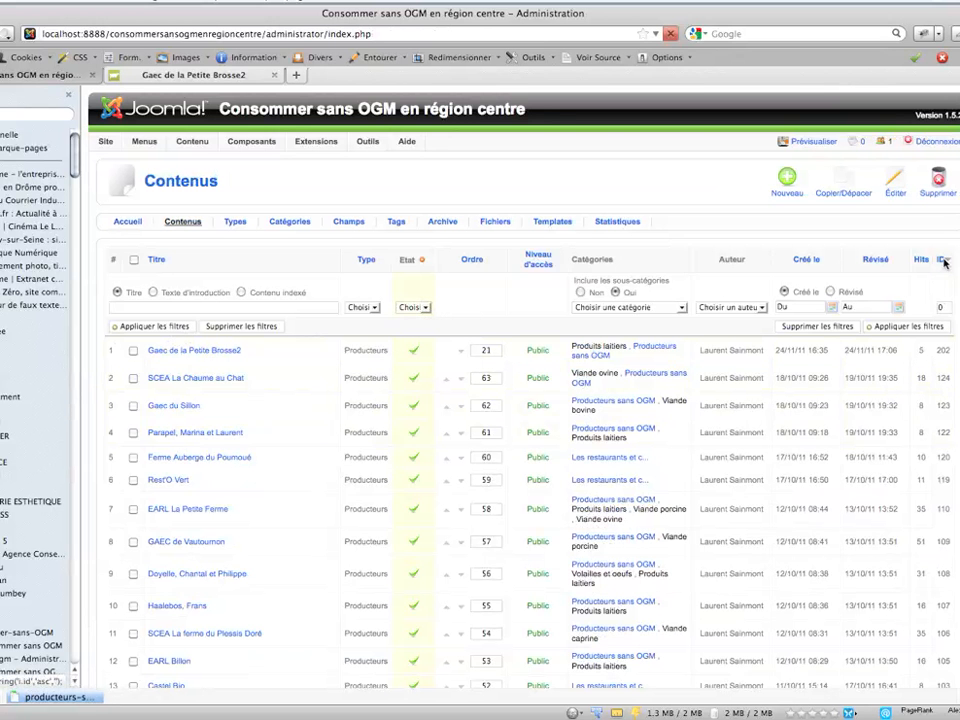
click(942, 260)
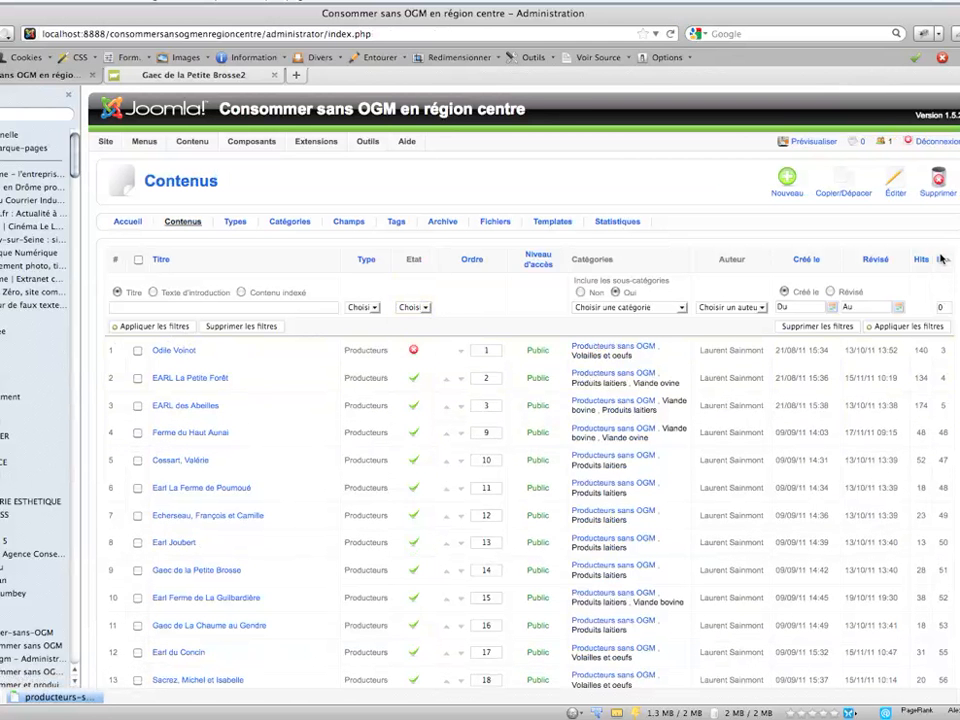
click(942, 326)
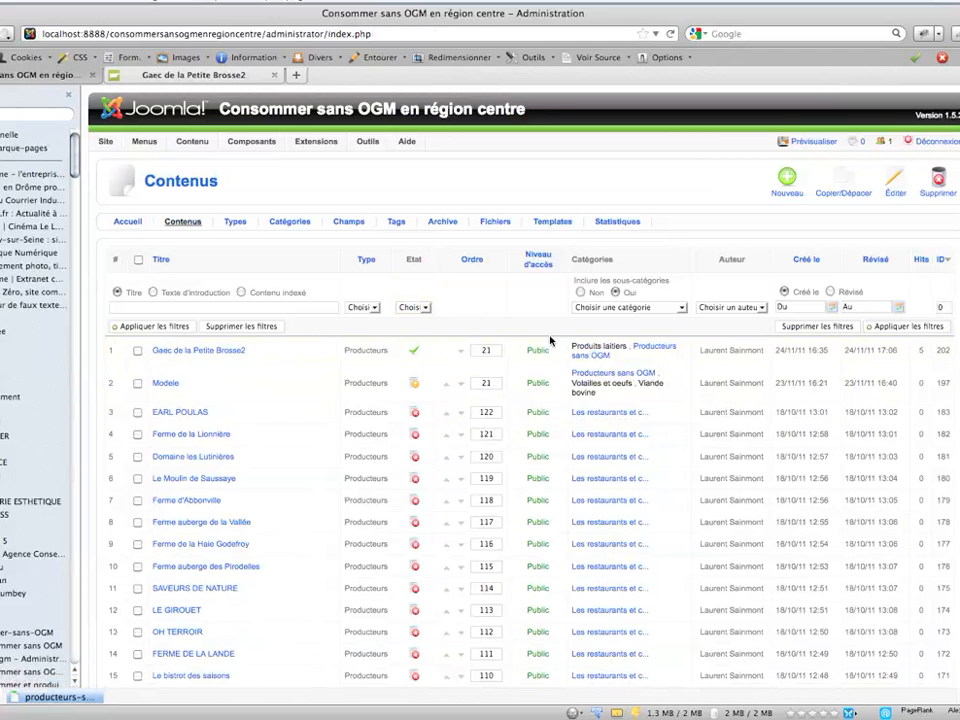
- In the Gaec de la Petite Brosse2 article, set the gmapfp id in the GMap field to 117 and save the article
click(245, 352)
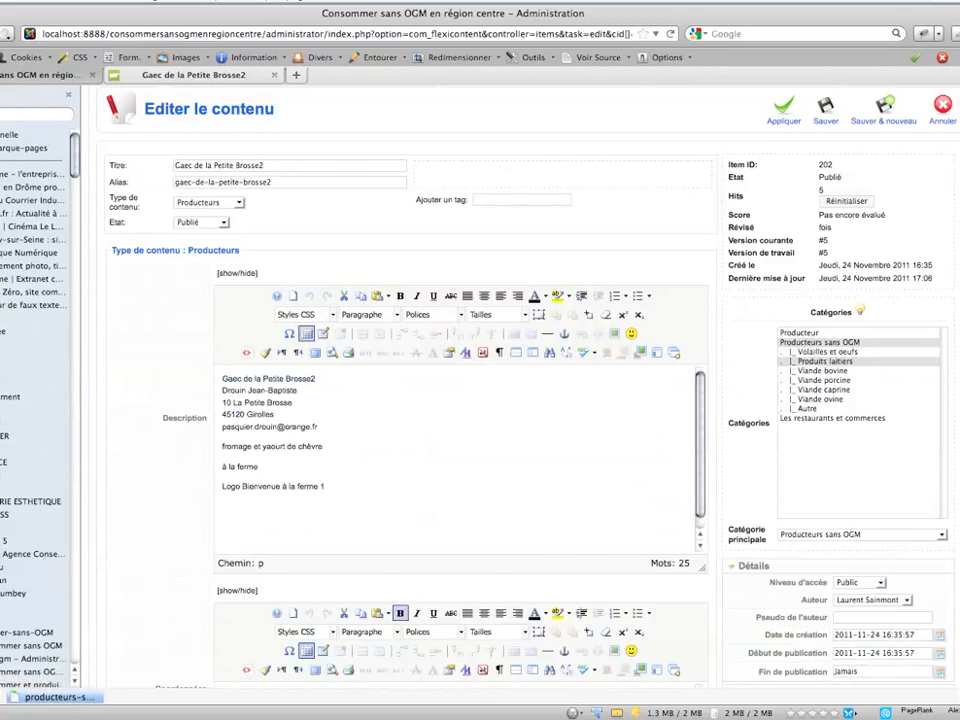
scroll(548, 462, down, 5)
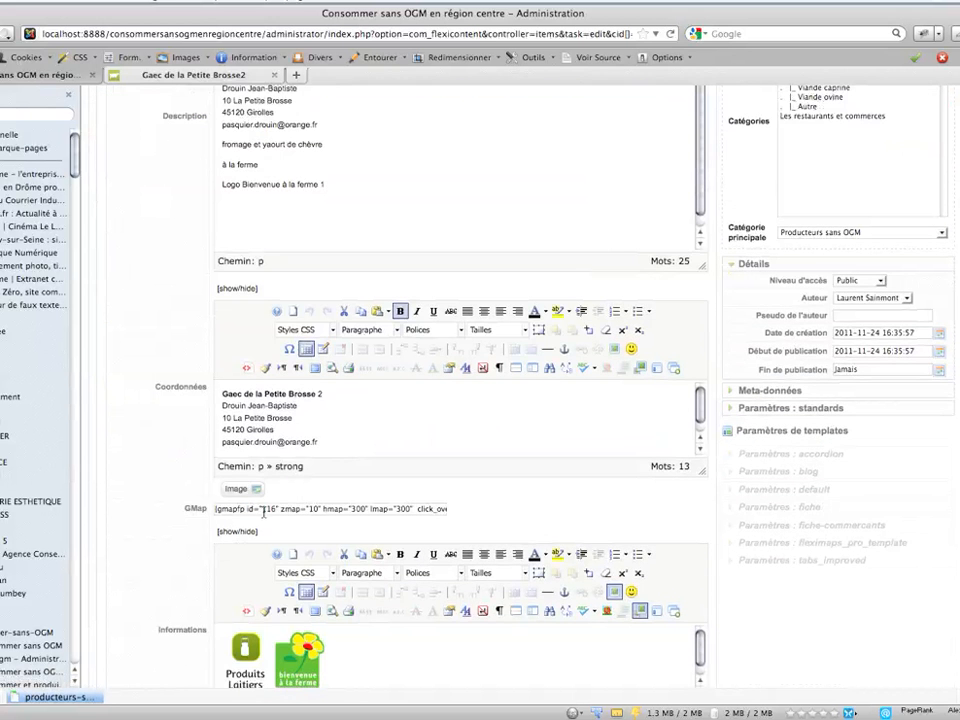
double_click(270, 509)
text(117)
scroll(825, 183, up, 5)
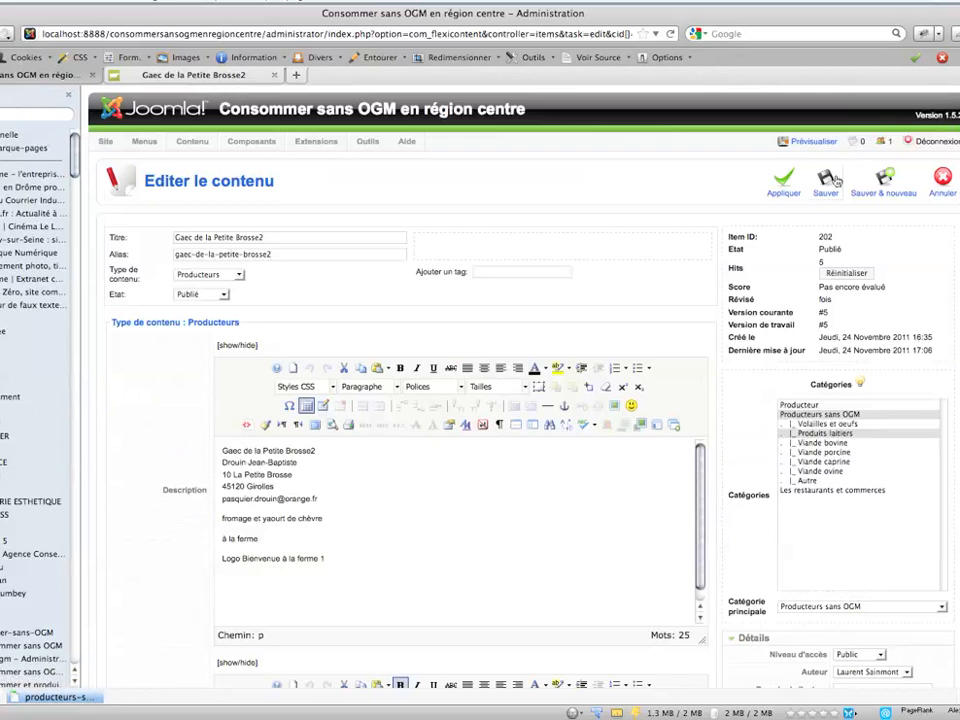
click(825, 181)
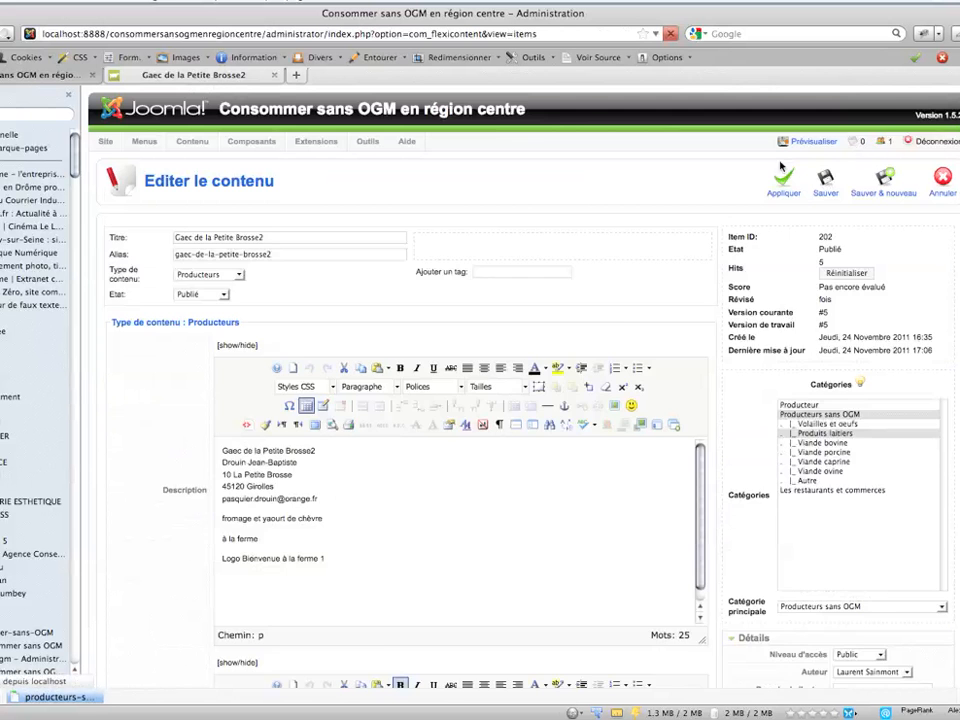
- Reload the Gaec de la Petite Brosse2 page on the public site to check its map, and copy the local site's base address
click(219, 76)
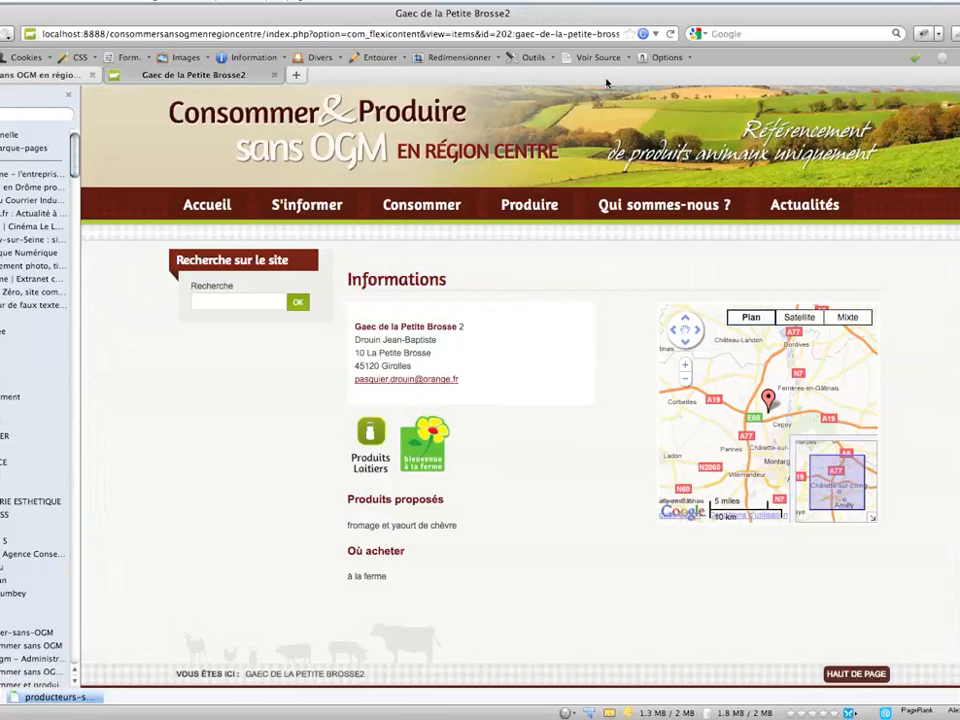
click(671, 35)
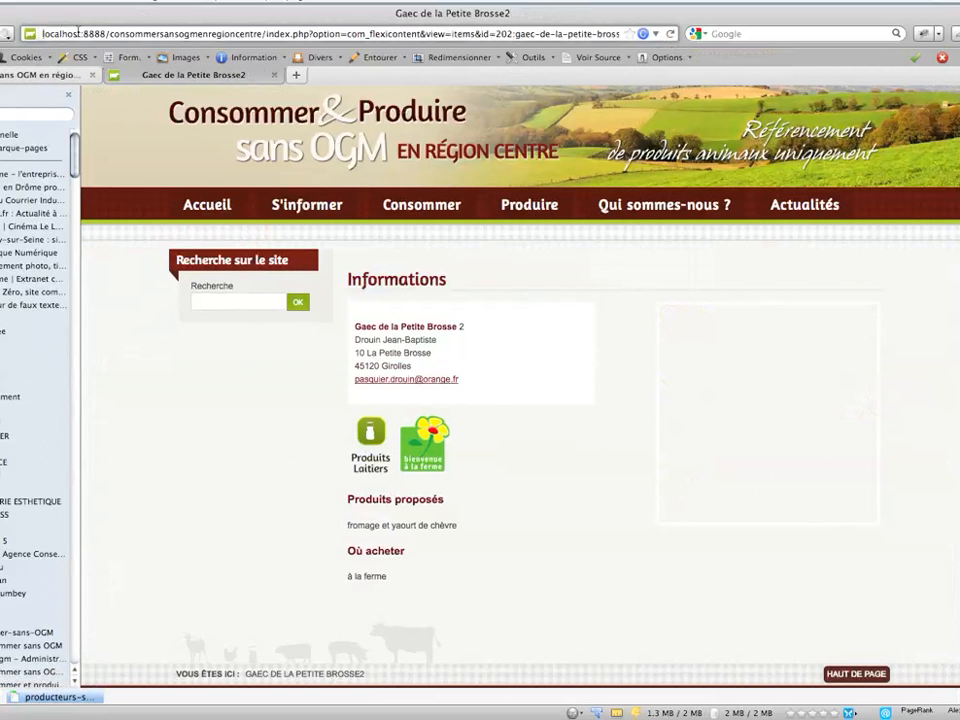
drag(86, 34, 263, 36)
key(super+c)
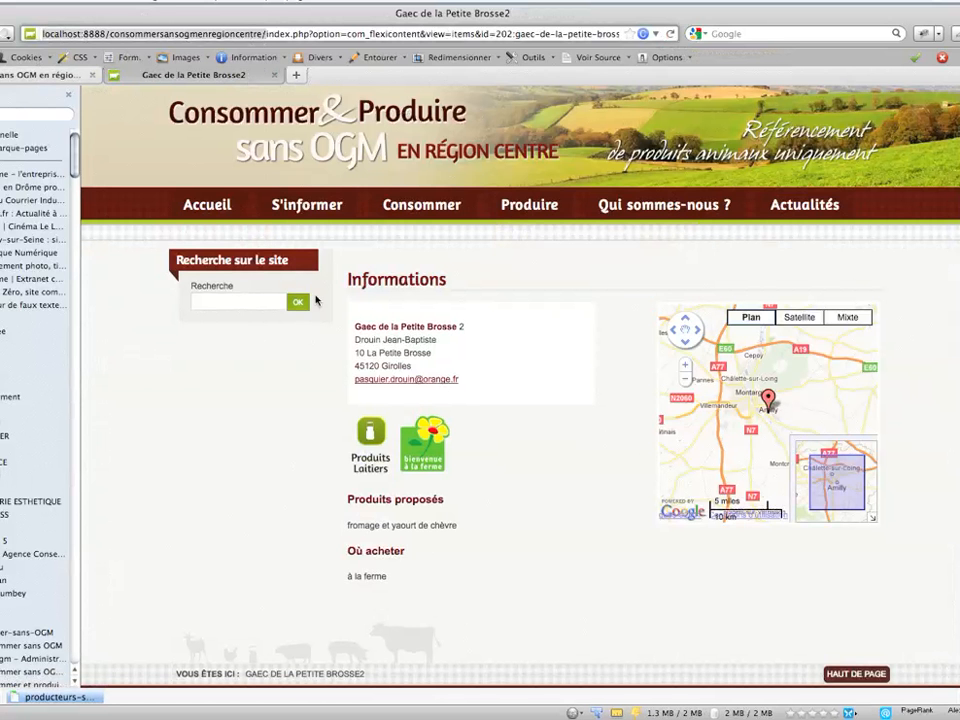
- Go to the site's home page and open the Loiret department from the region map
mouse_move(420, 215)
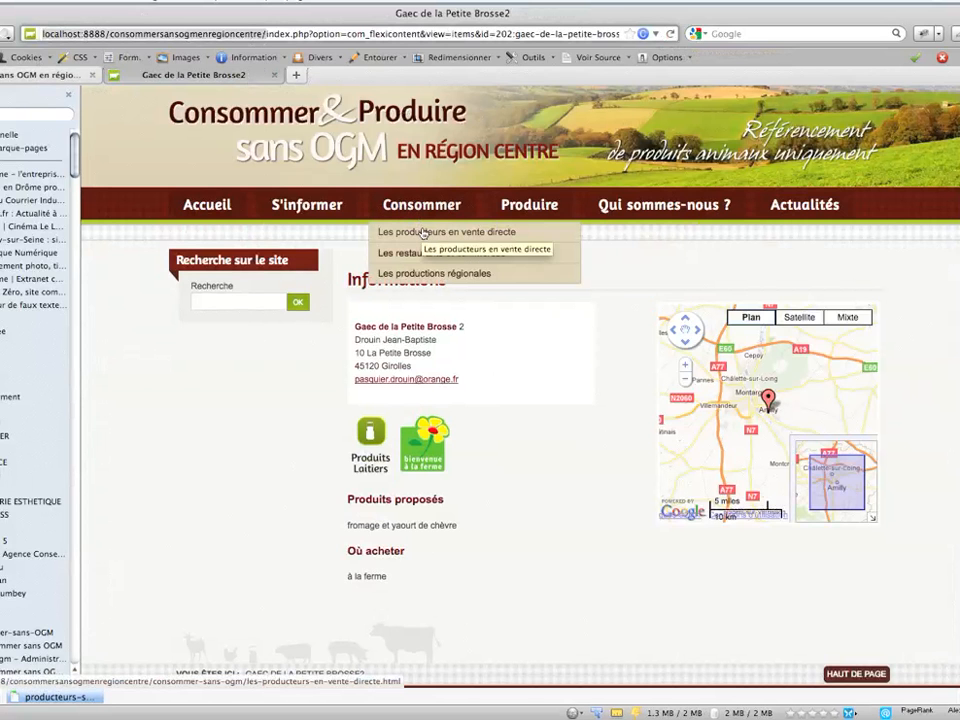
click(207, 206)
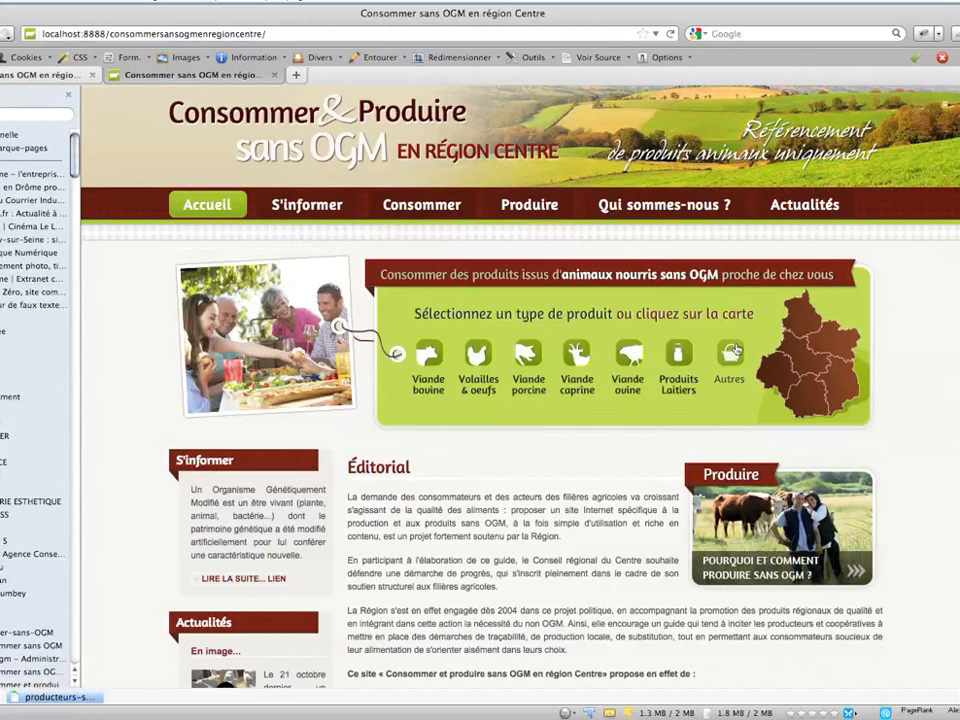
click(830, 345)
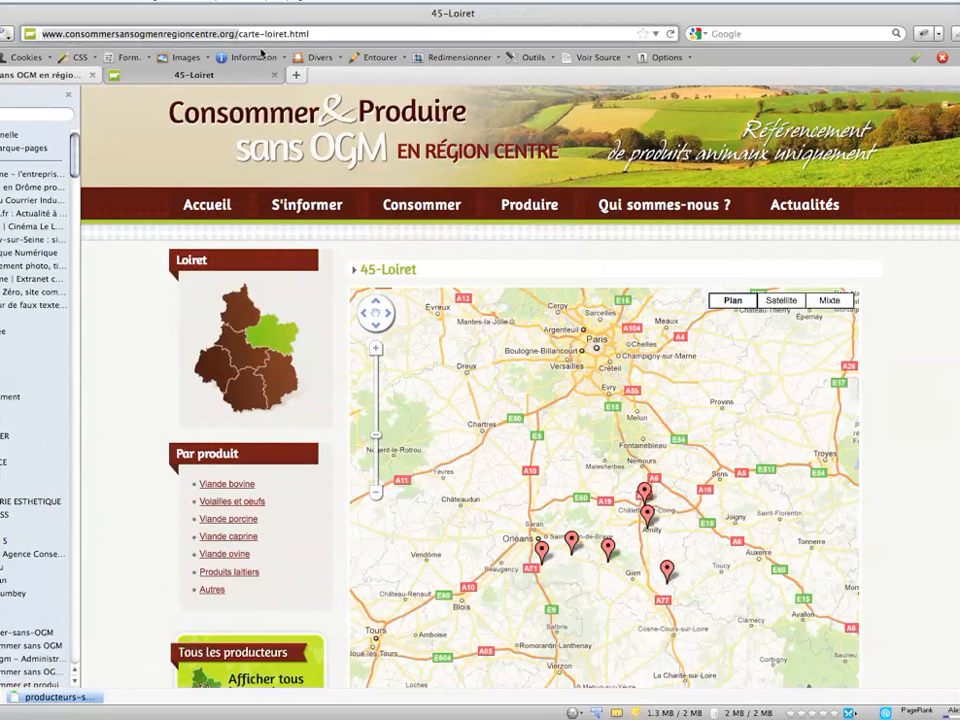
- Load the carte-loiret.html page from the local site at localhost:8888/consommersansogmenregioncentre
key(super+v)
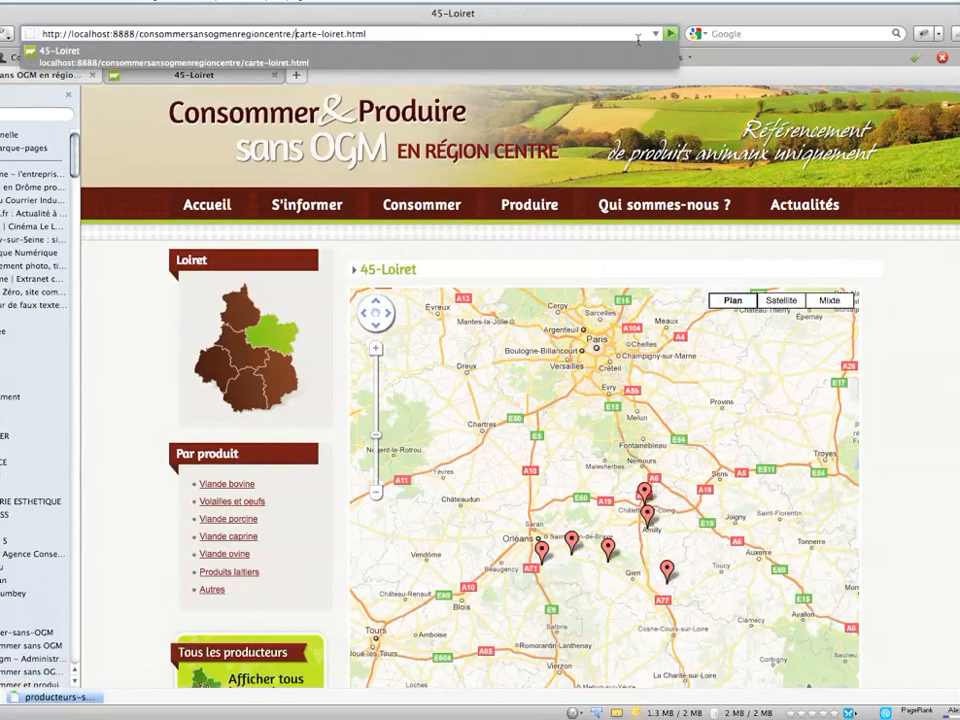
click(654, 36)
click(656, 34)
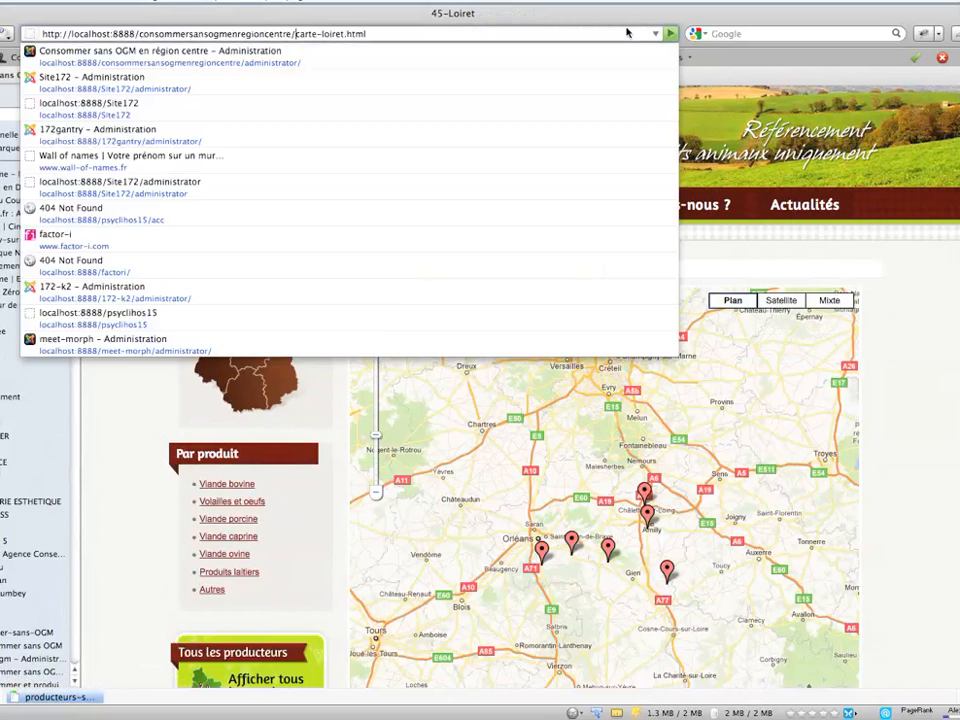
key(Return)
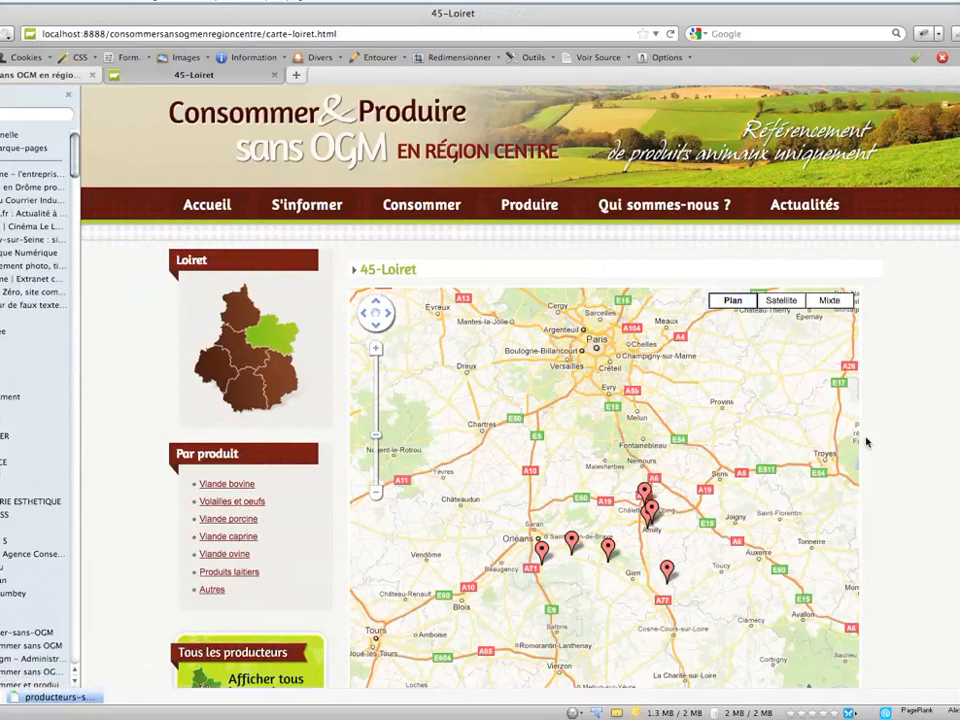
- Find the Gaec de la Petite Brosse2 marker on the Loiret map and open its full page from the info bubble
click(668, 577)
click(650, 515)
click(645, 505)
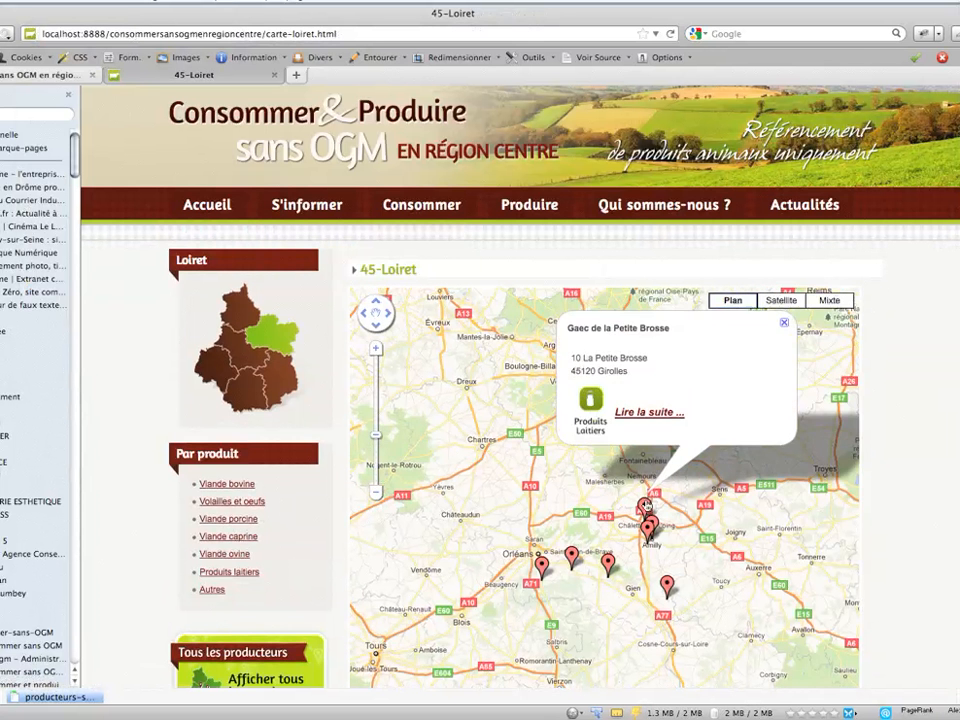
click(650, 517)
click(656, 526)
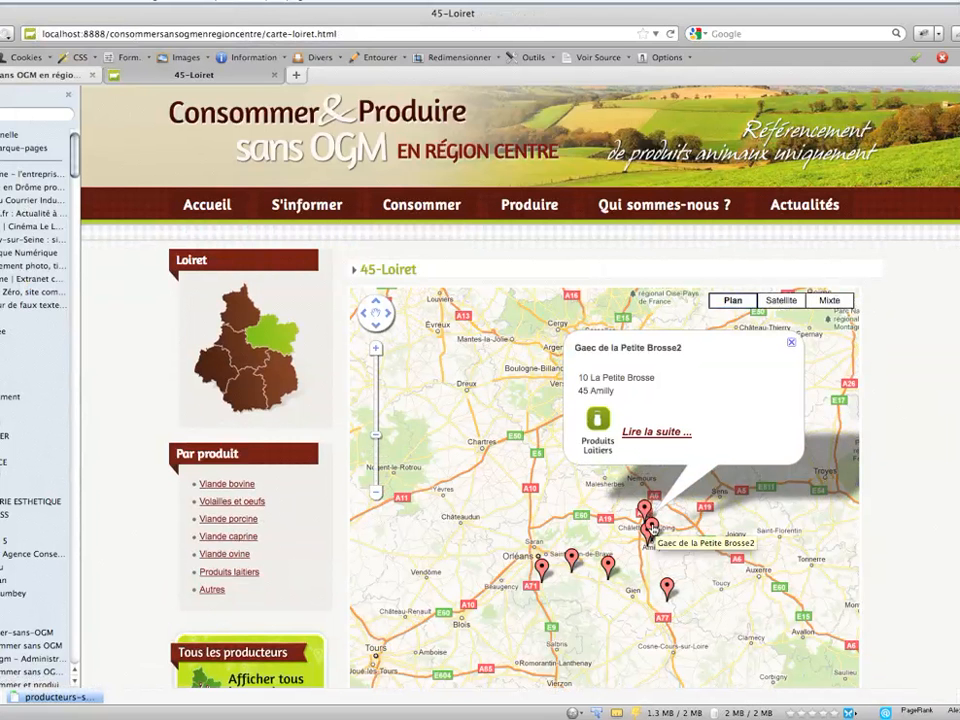
click(651, 436)
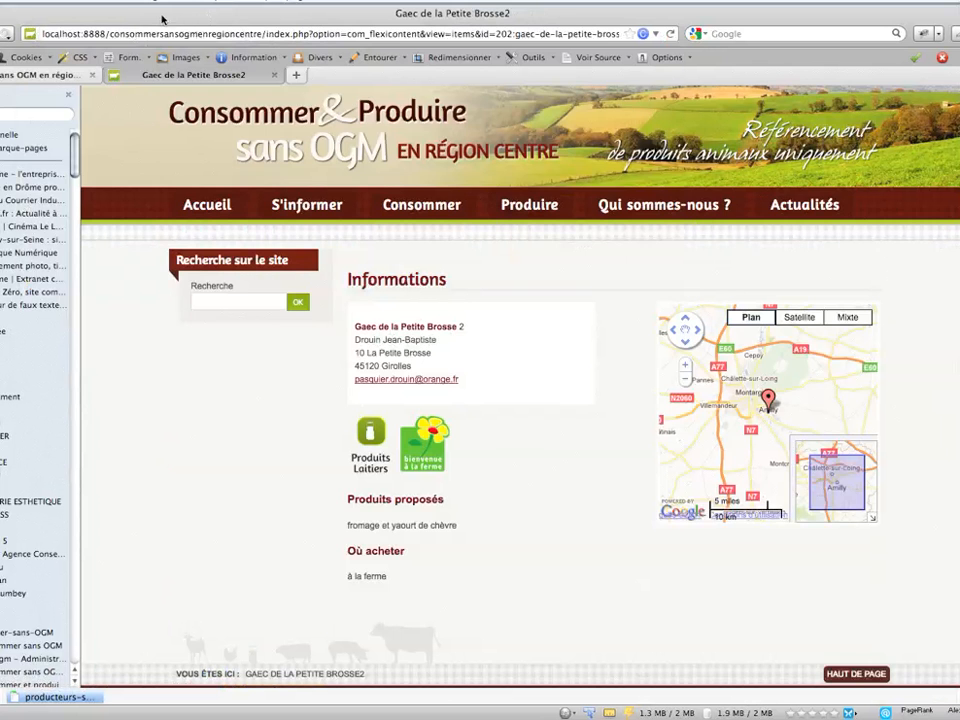
- Return to the administration's contents list and filter it by title with a producer's full name
click(44, 77)
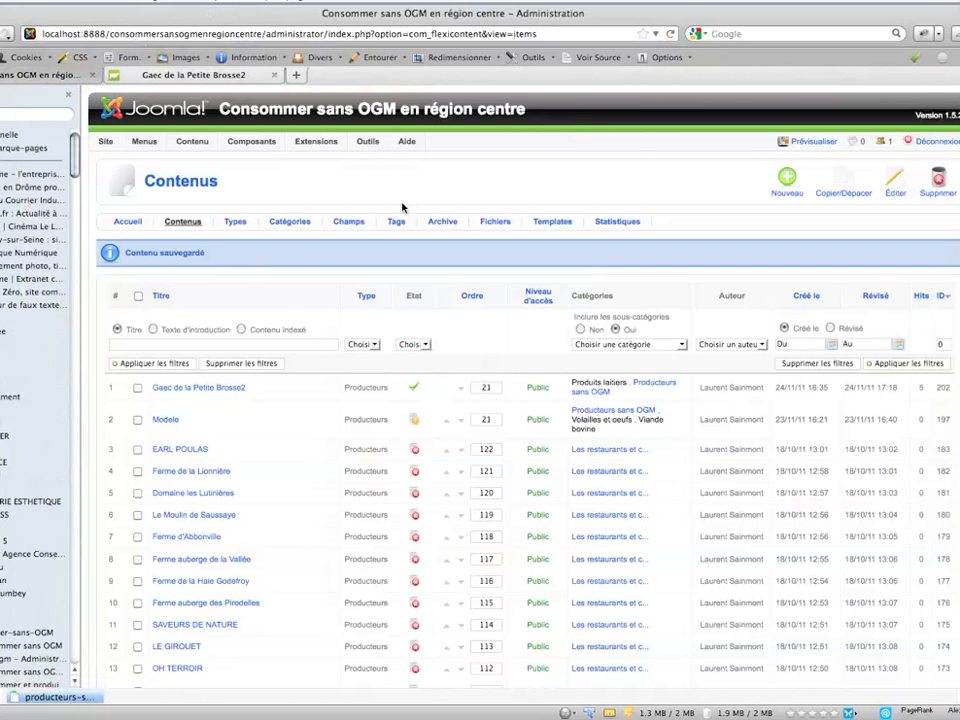
click(188, 345)
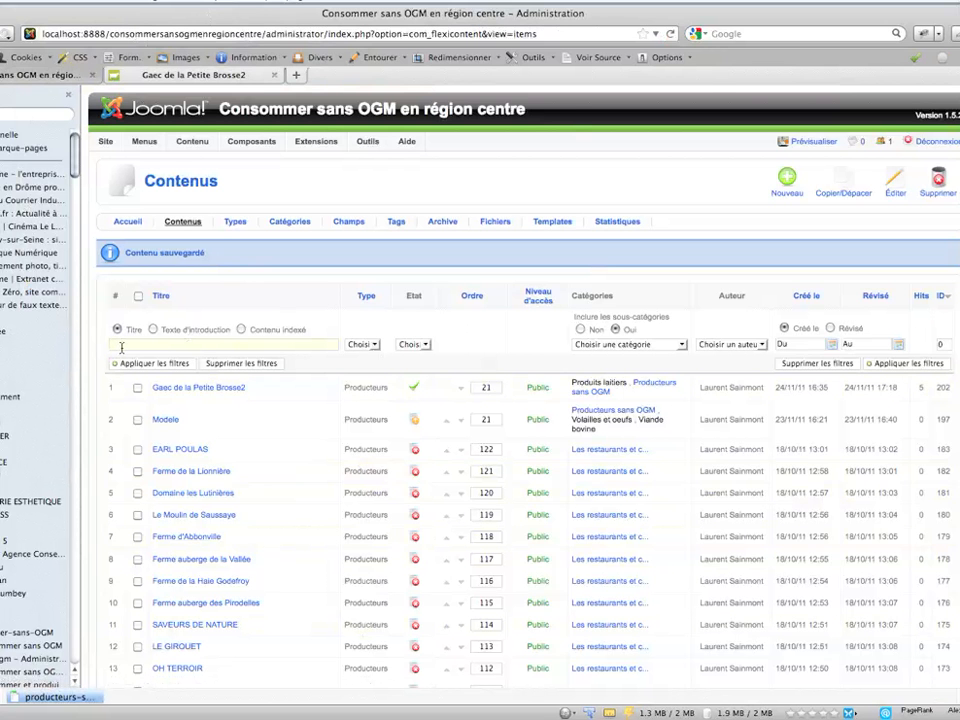
text(Gree)
key(BackSpace)
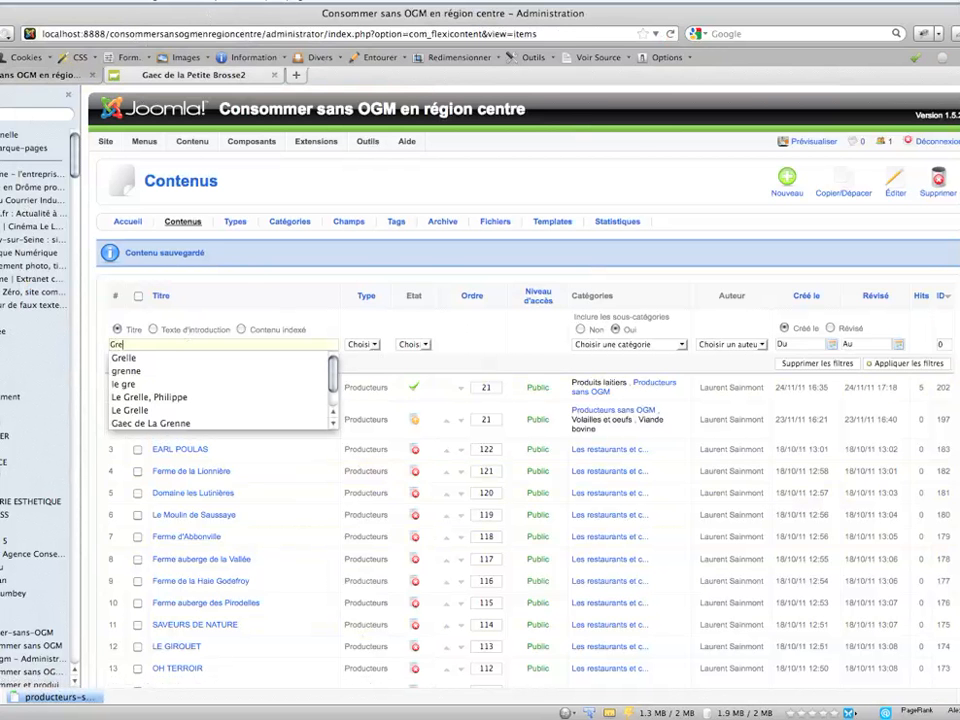
click(138, 397)
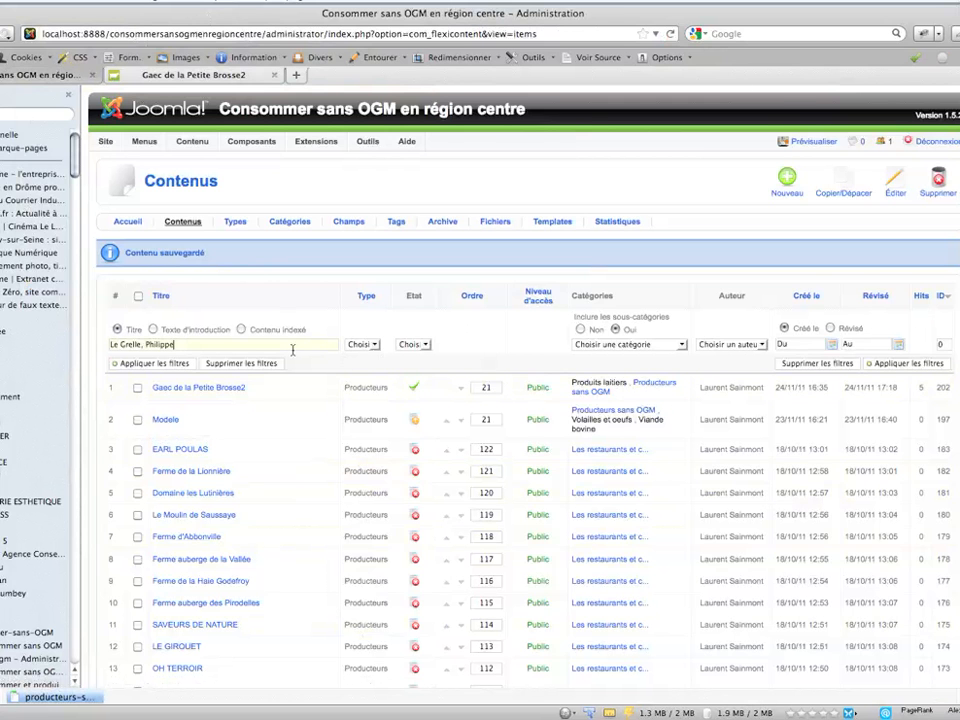
key(Return)
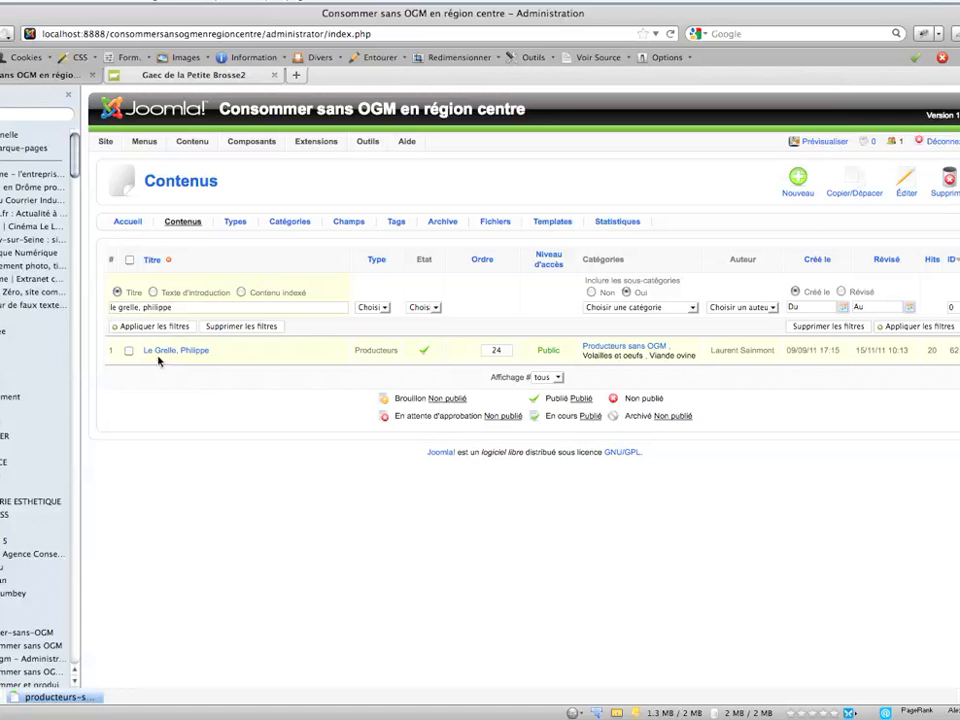
- Open the producer's article, examine its contact details, GMap, information and product fields, and close it without saving
click(162, 352)
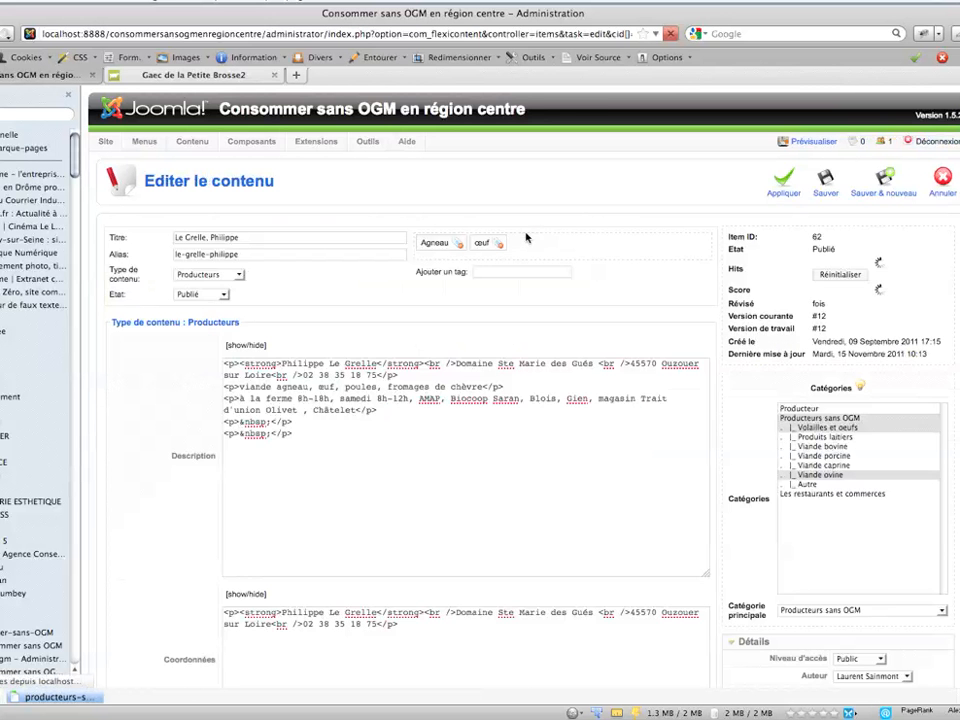
scroll(527, 237, down, 5)
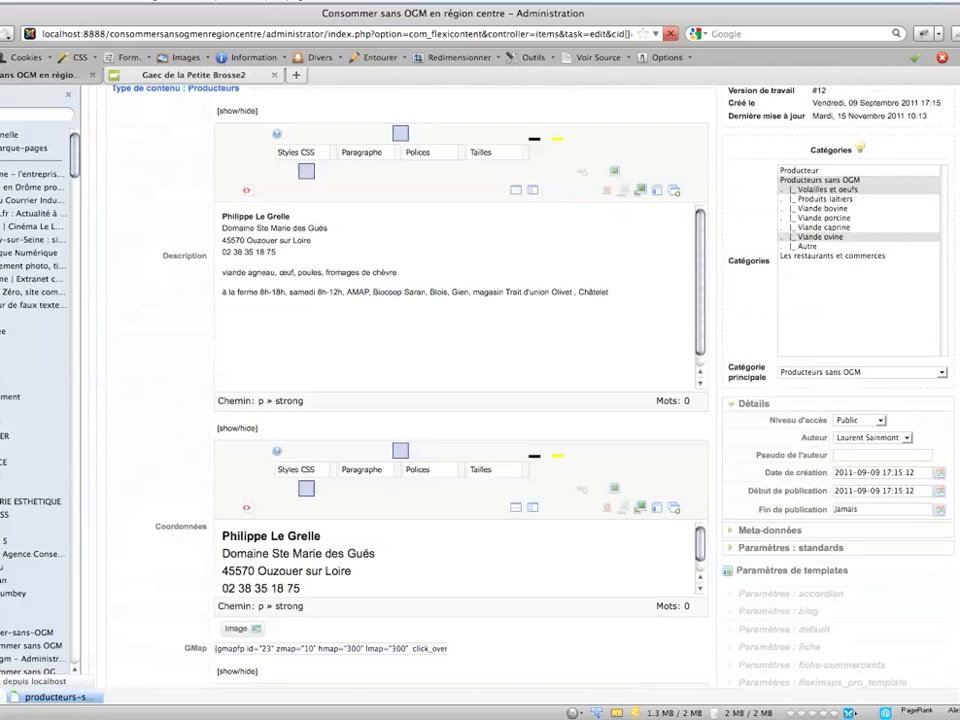
scroll(495, 426, down, 3)
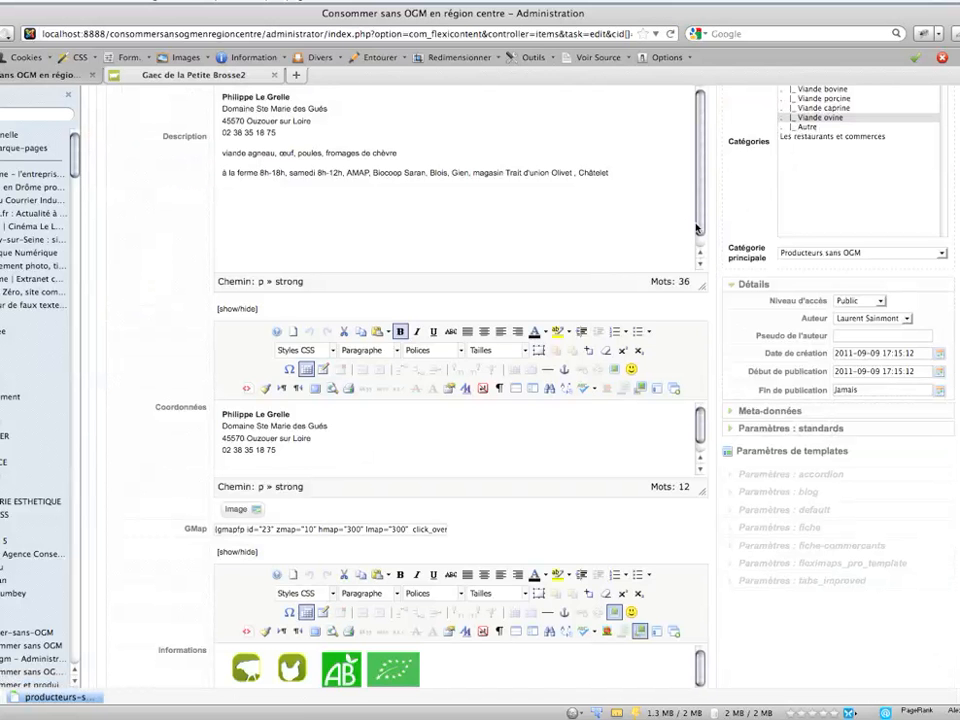
click(279, 453)
scroll(409, 400, down, 10)
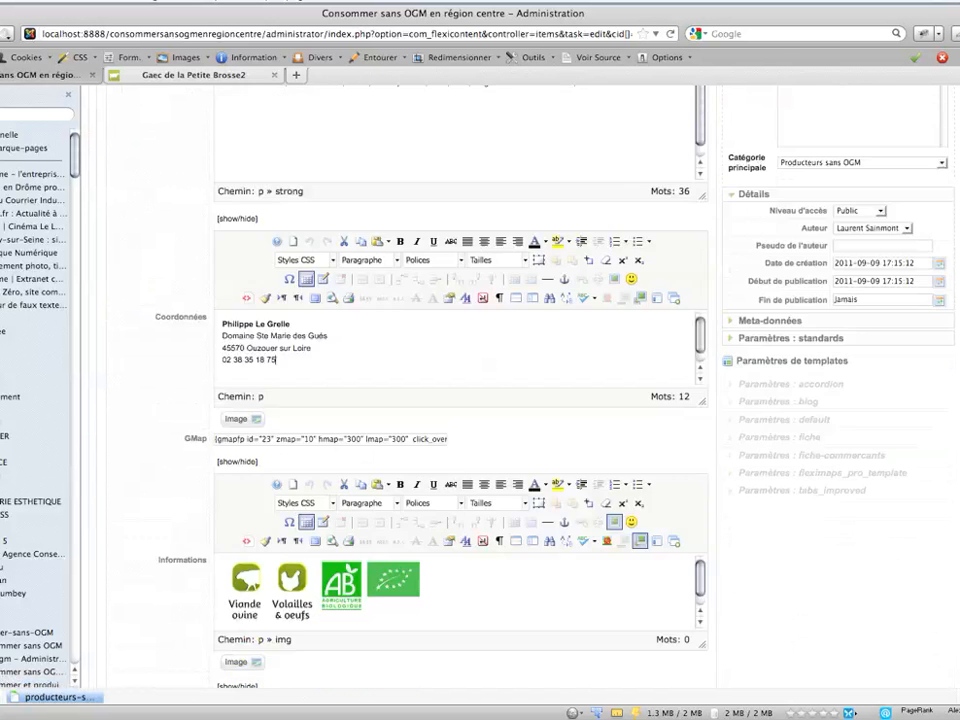
scroll(409, 400, down, 3)
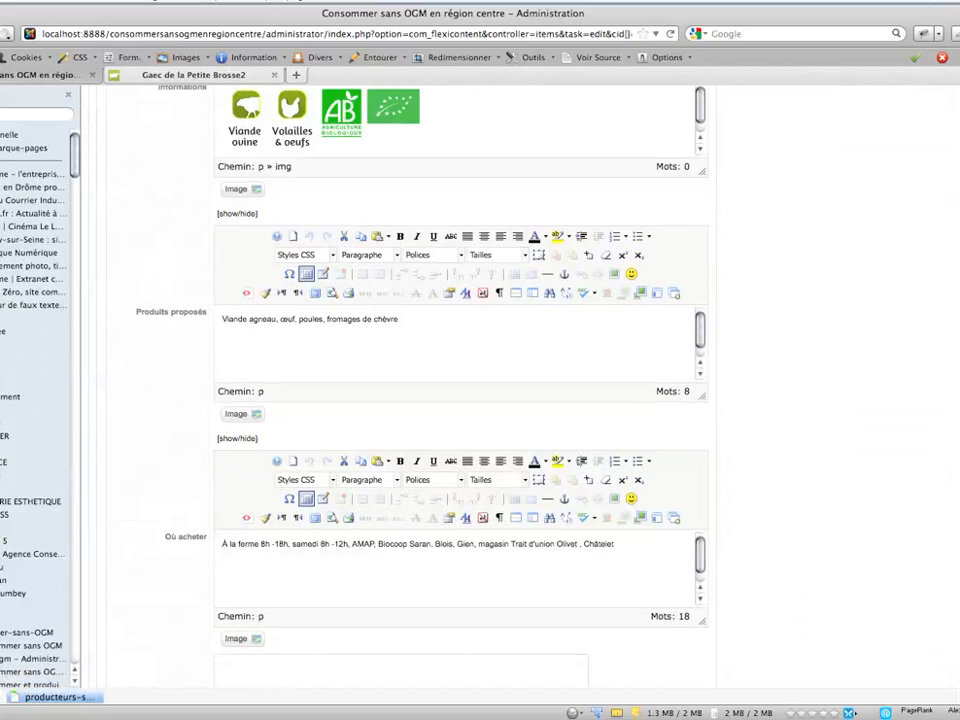
scroll(480, 400, up, 15)
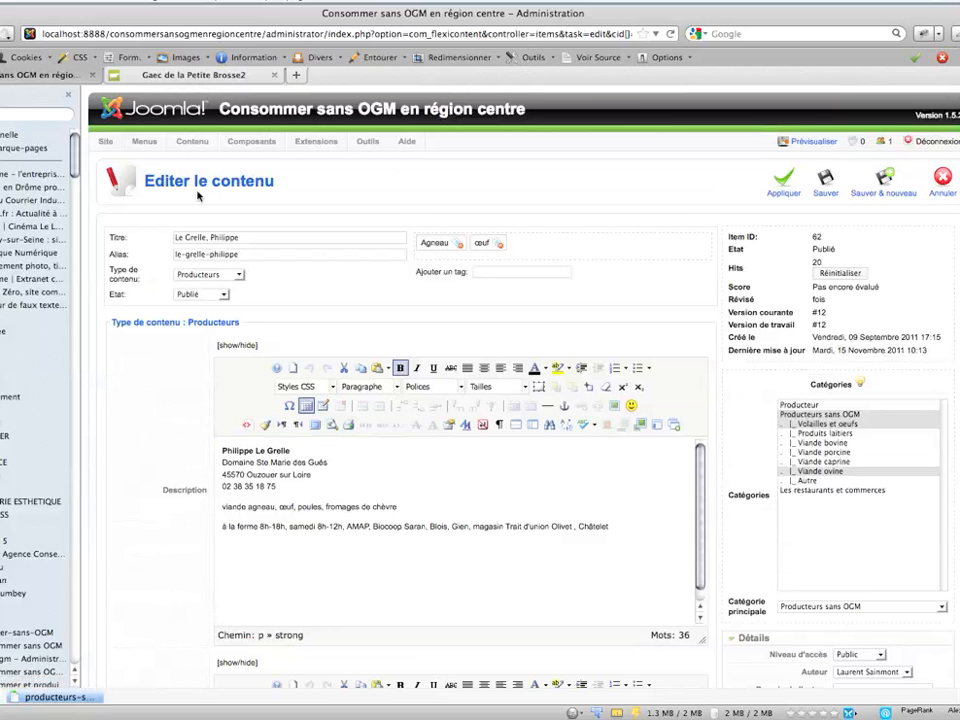
click(942, 183)
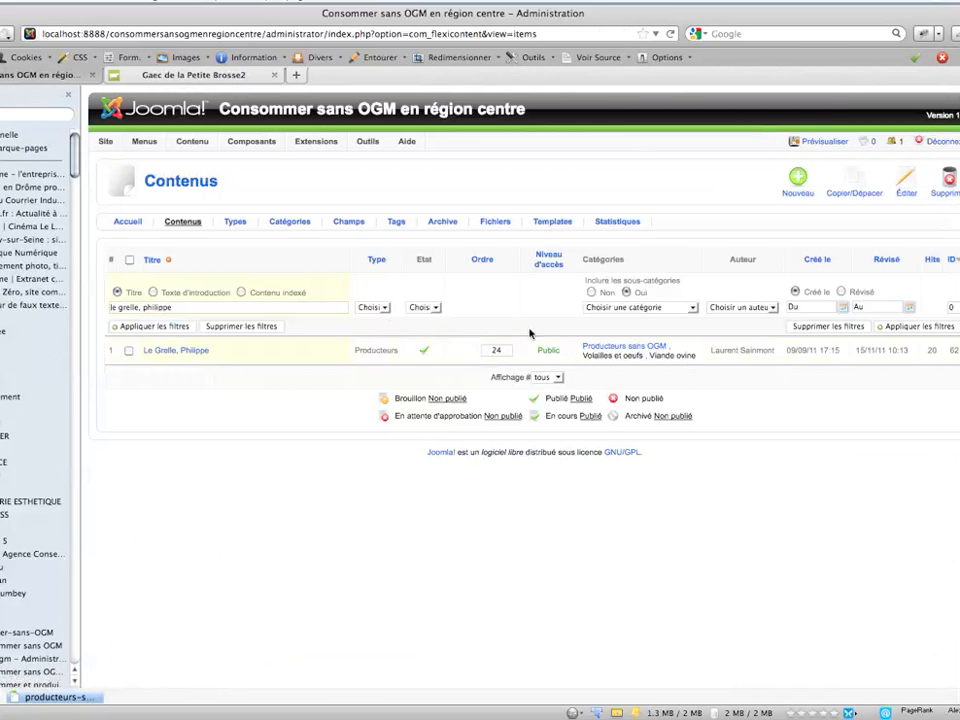
- Filter the contents by the state Non publié and clear the title filter
click(423, 307)
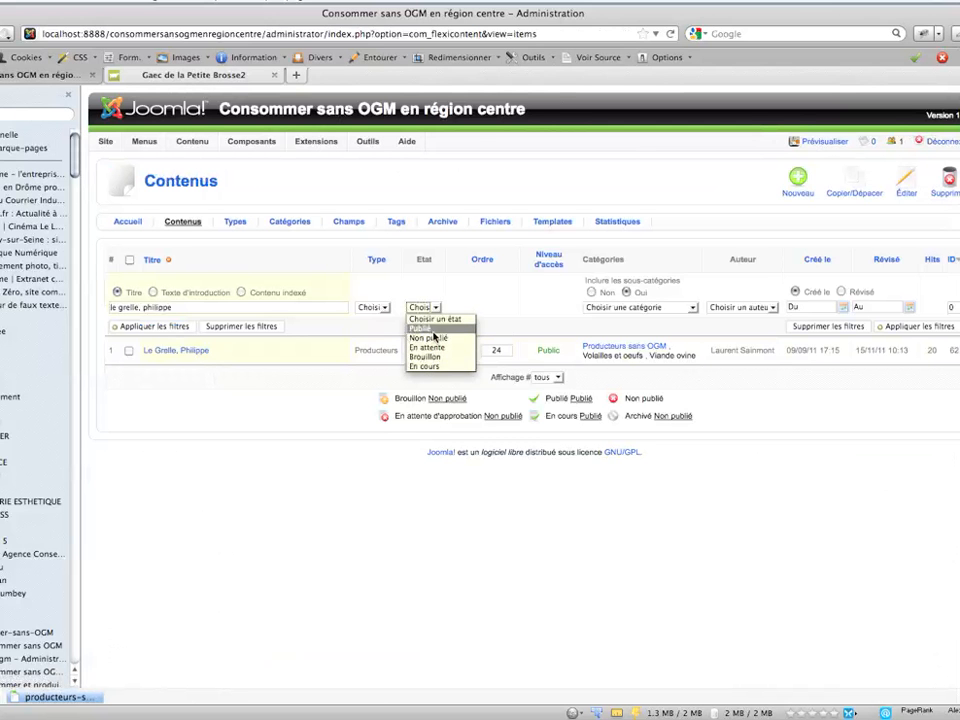
click(430, 339)
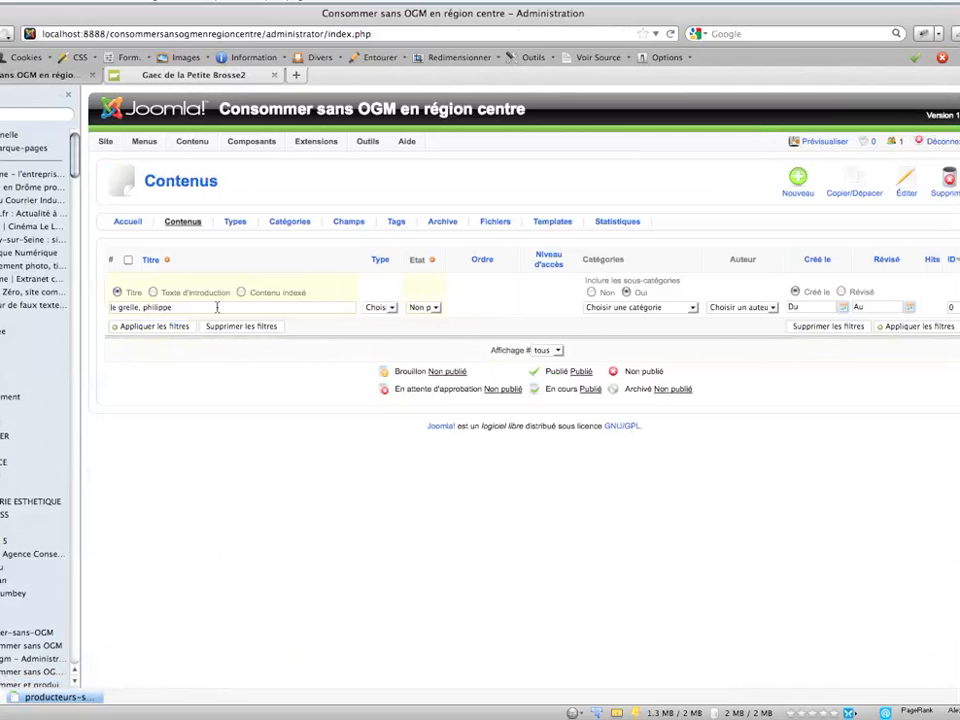
drag(189, 312, 132, 297)
key(BackSpace)
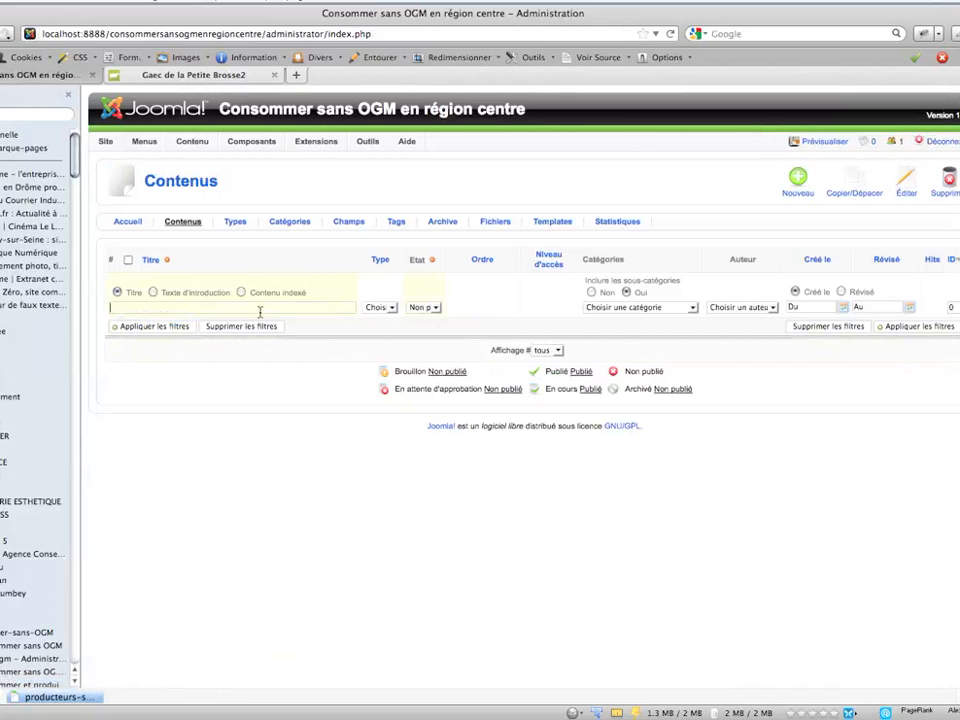
key(Return)
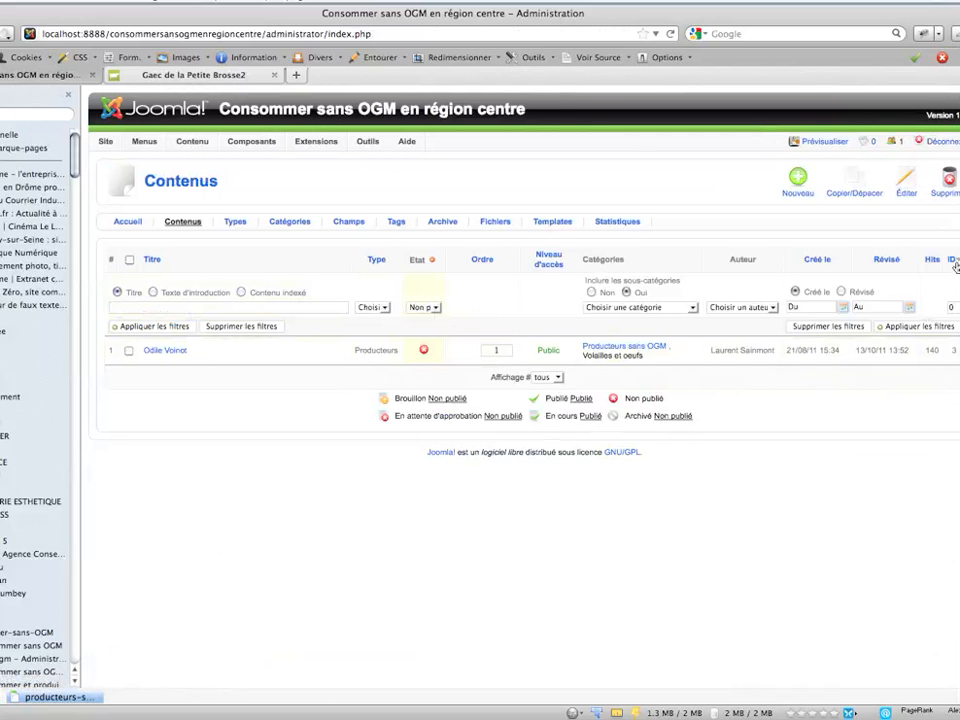
- Filter the contents by the category Les restaurants et commerces and clear the state filter
click(666, 307)
click(645, 416)
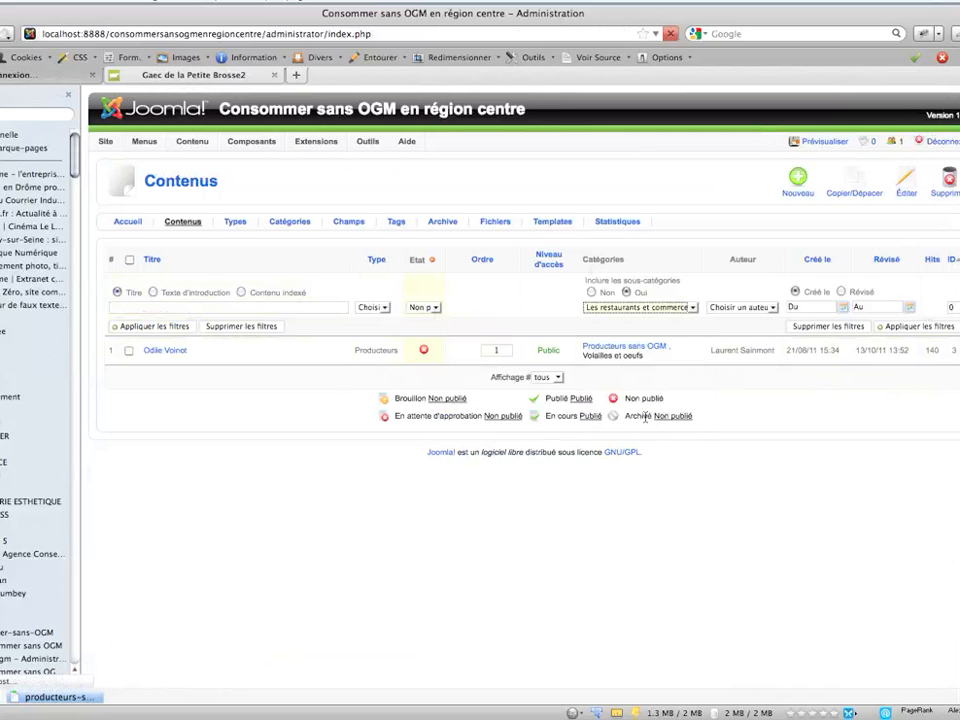
click(437, 316)
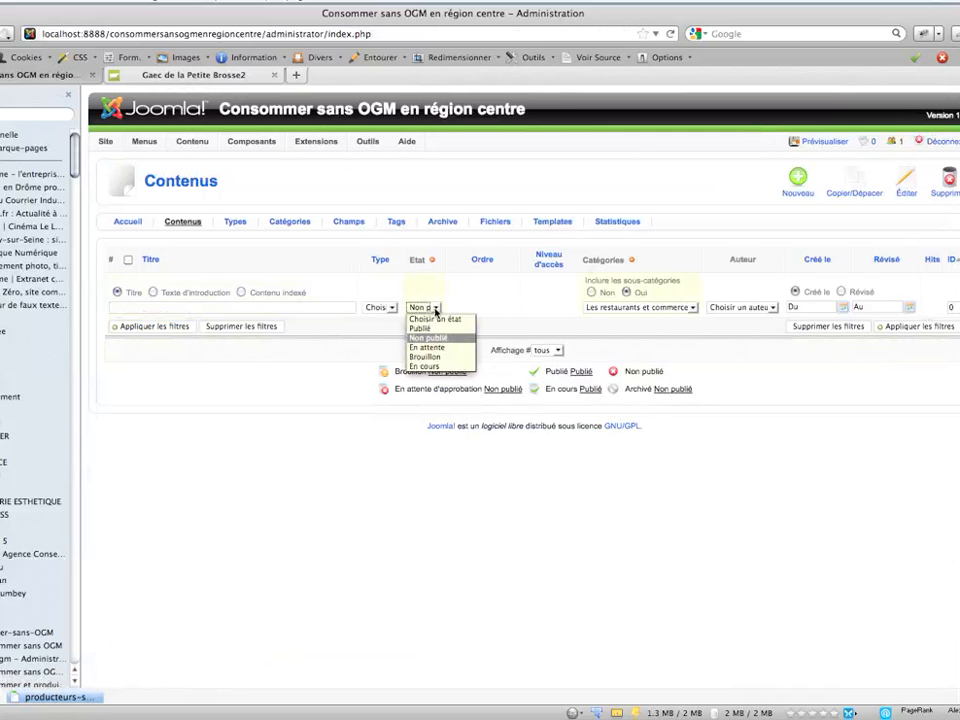
click(440, 318)
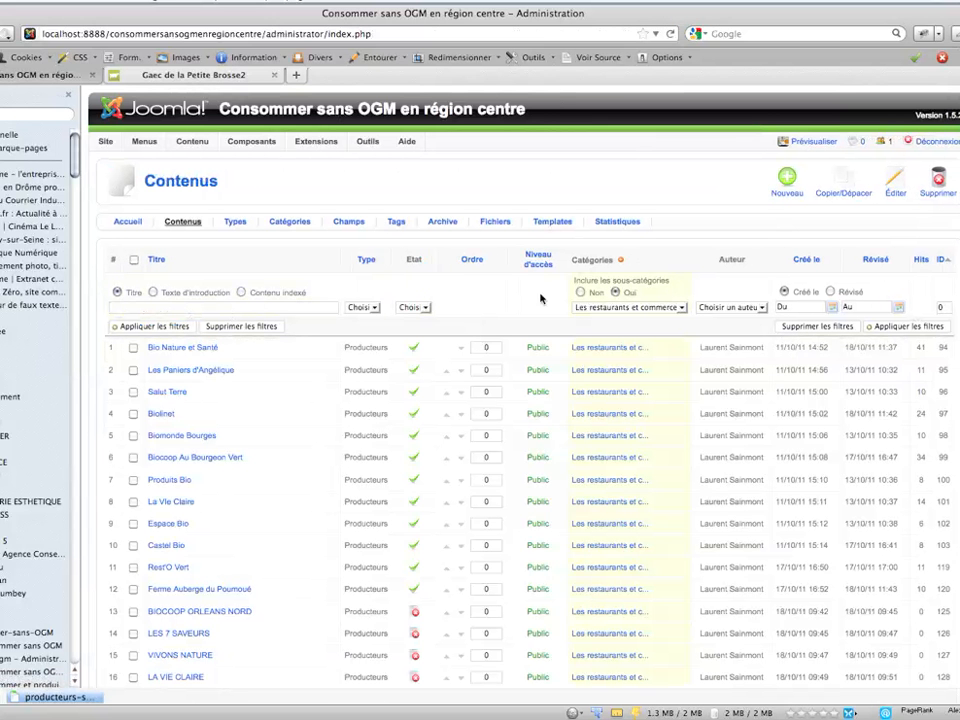
- Try the Non publié state filter on the restaurants and shops, and reset it to all states
click(425, 310)
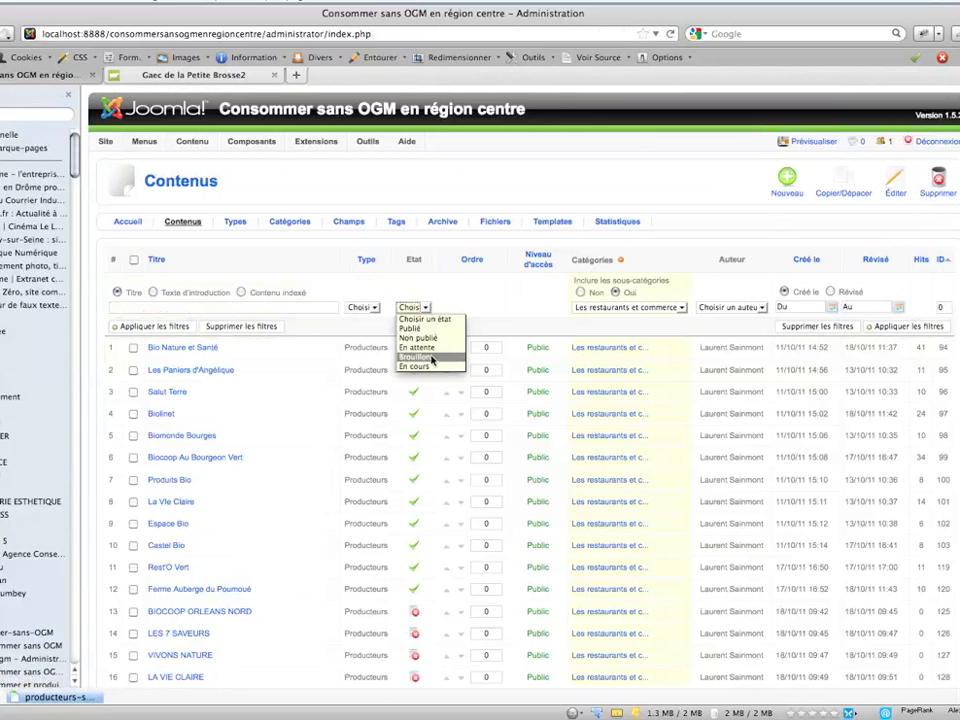
click(425, 340)
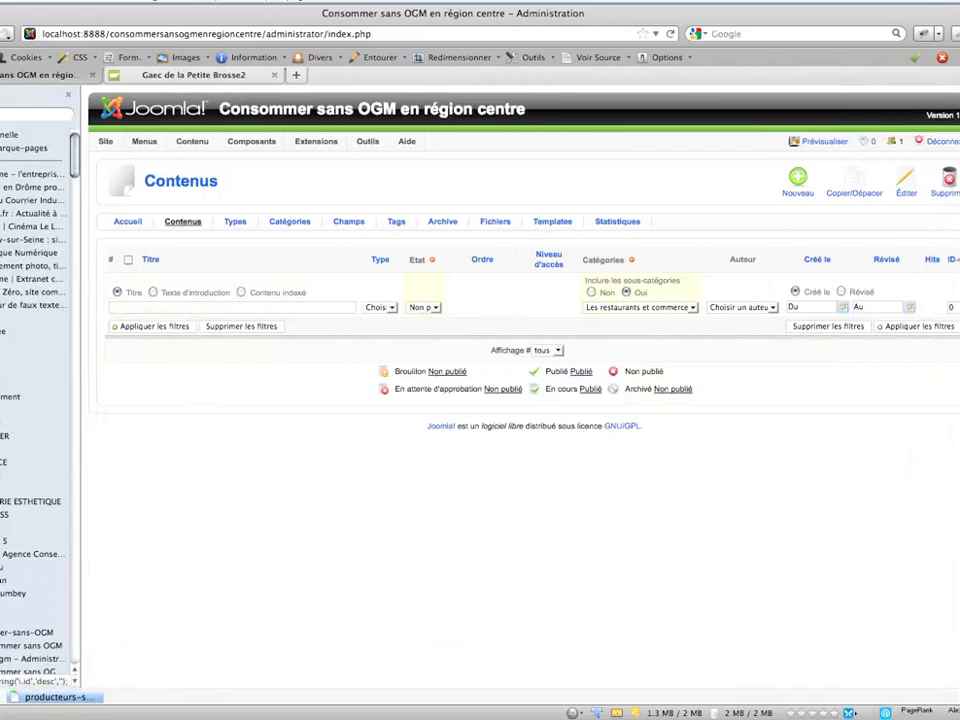
click(435, 309)
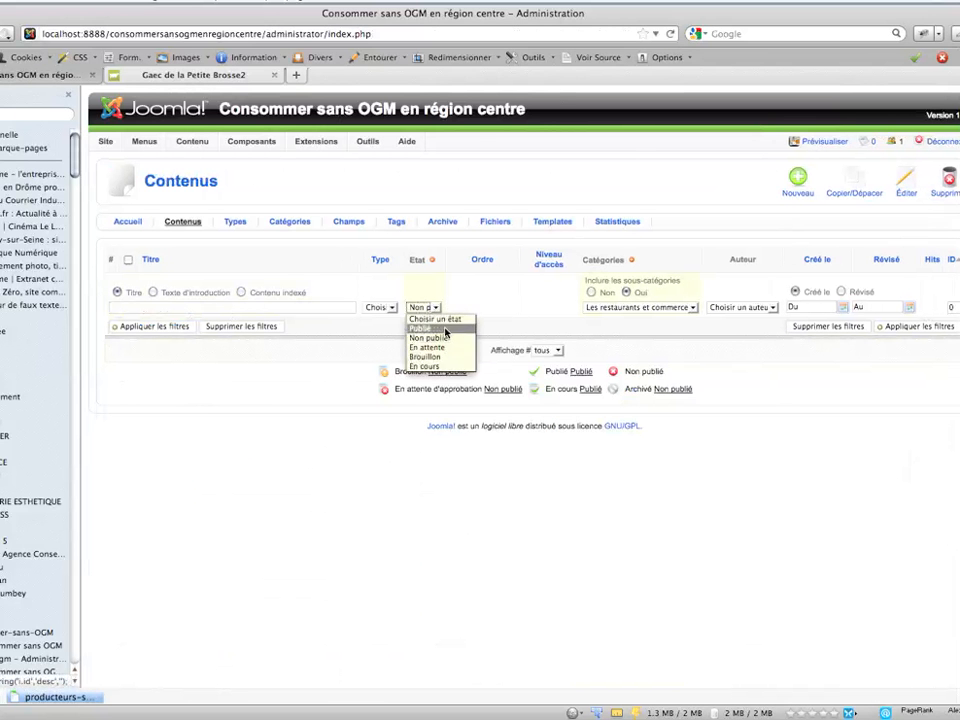
click(433, 319)
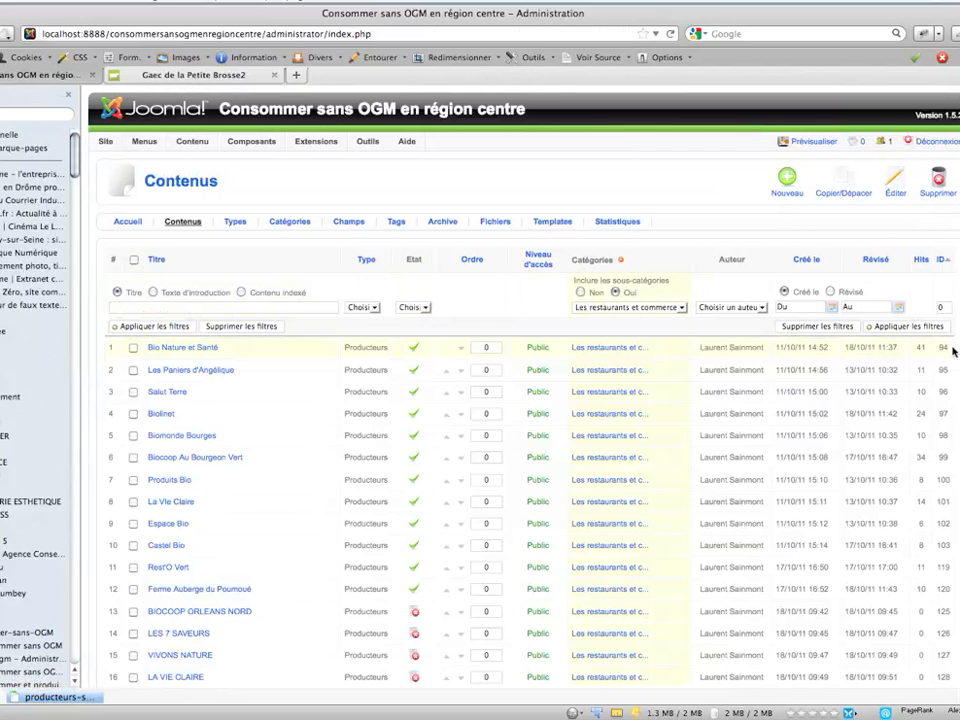
- Open the OH TERROIR article from the restaurants and shops, and examine its category, contact details, GMap and information fields
scroll(520, 400, down, 5)
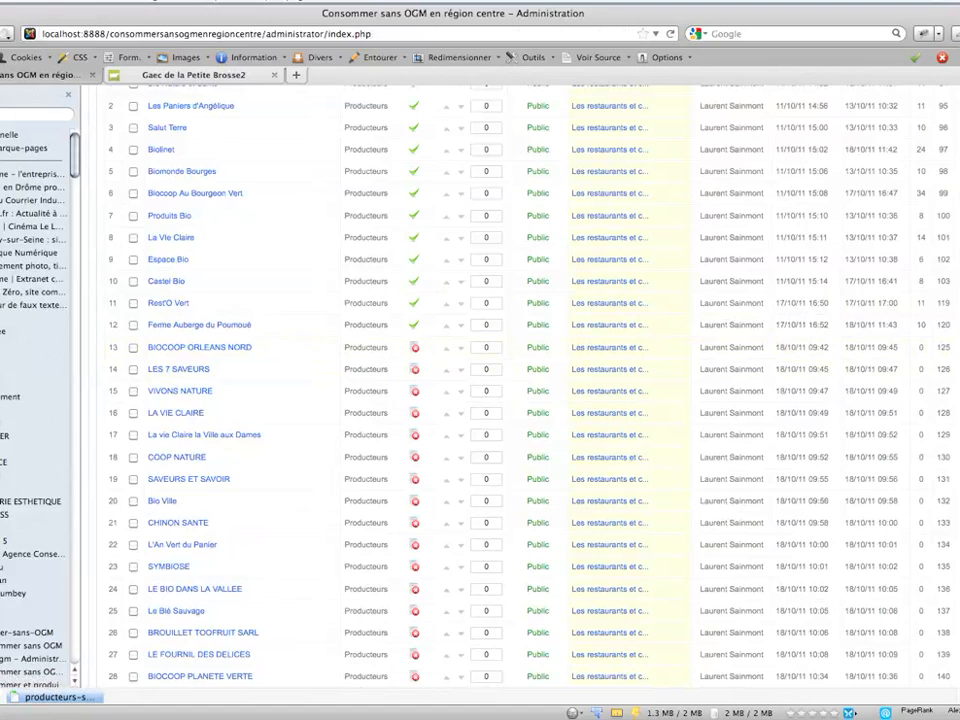
scroll(520, 400, down, 10)
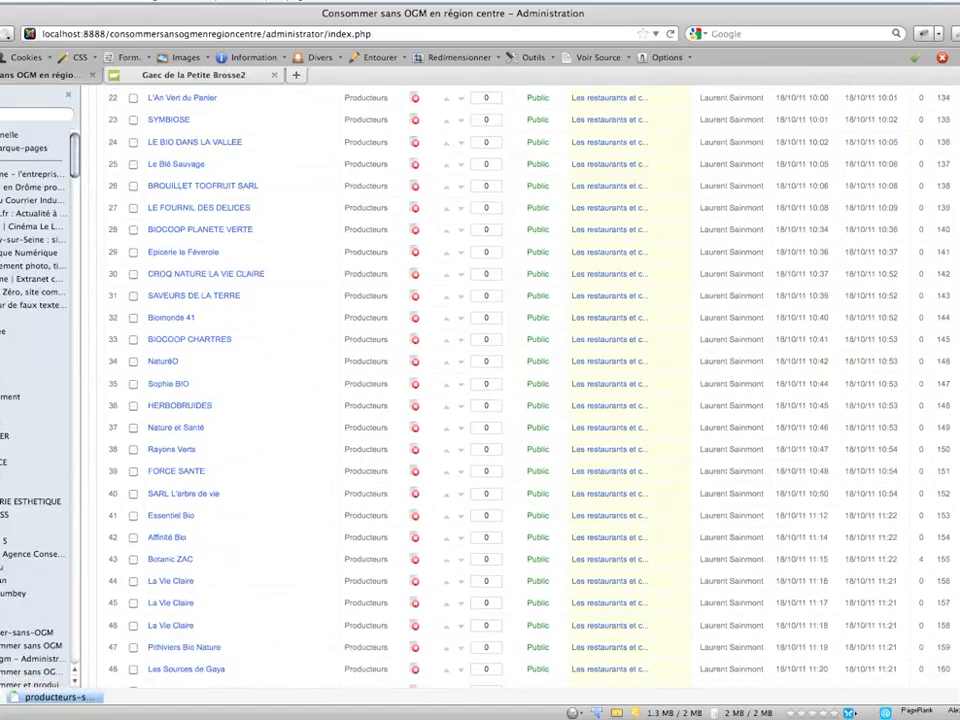
scroll(520, 400, down, 5)
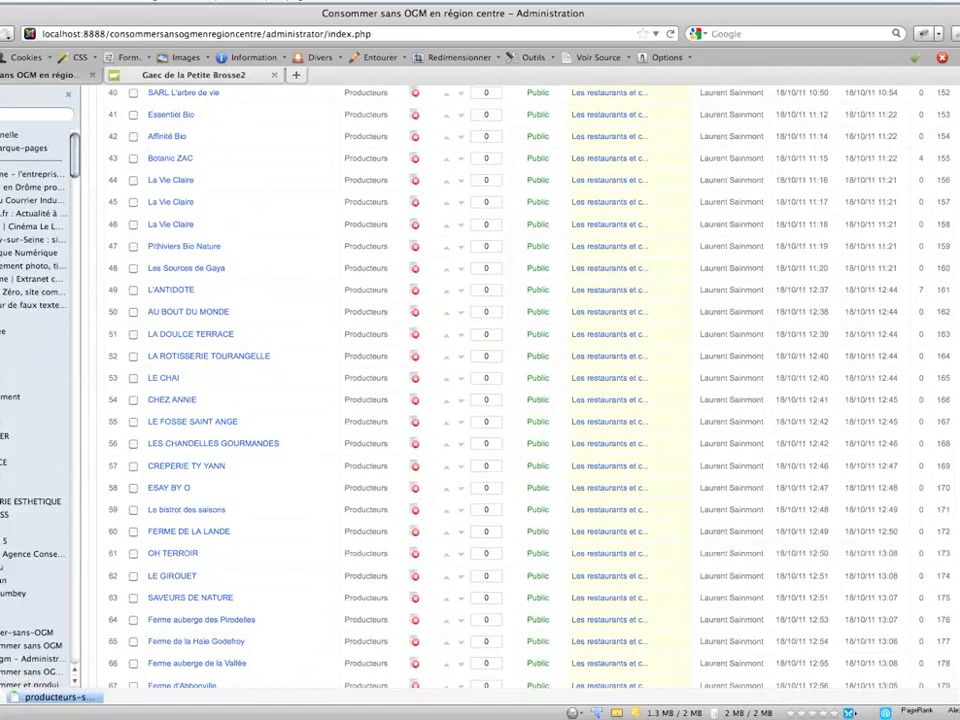
scroll(279, 531, down, 2)
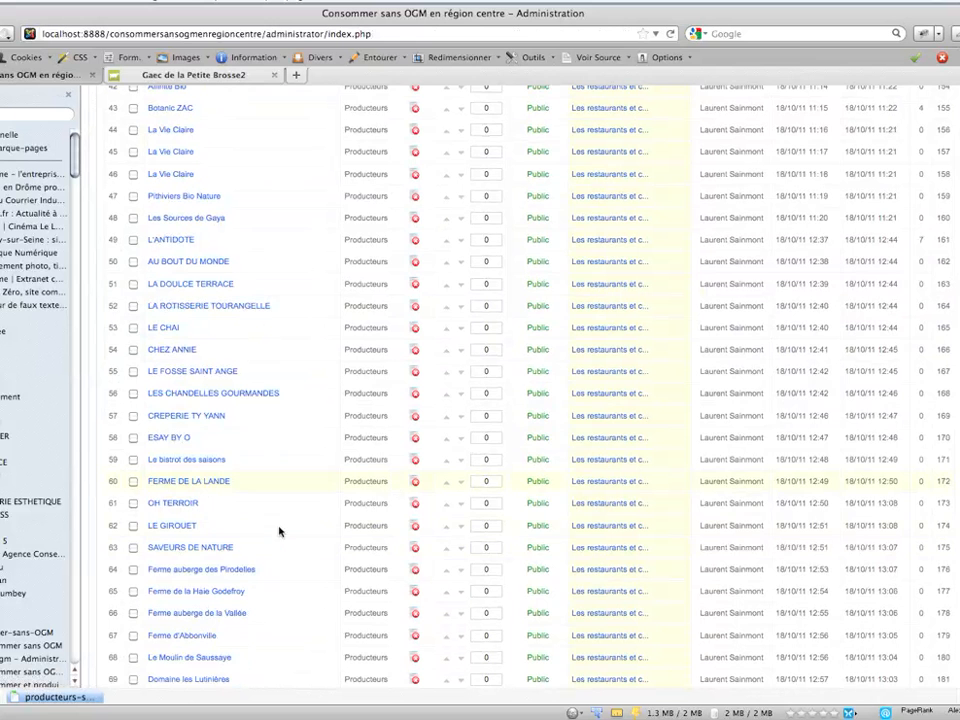
click(171, 503)
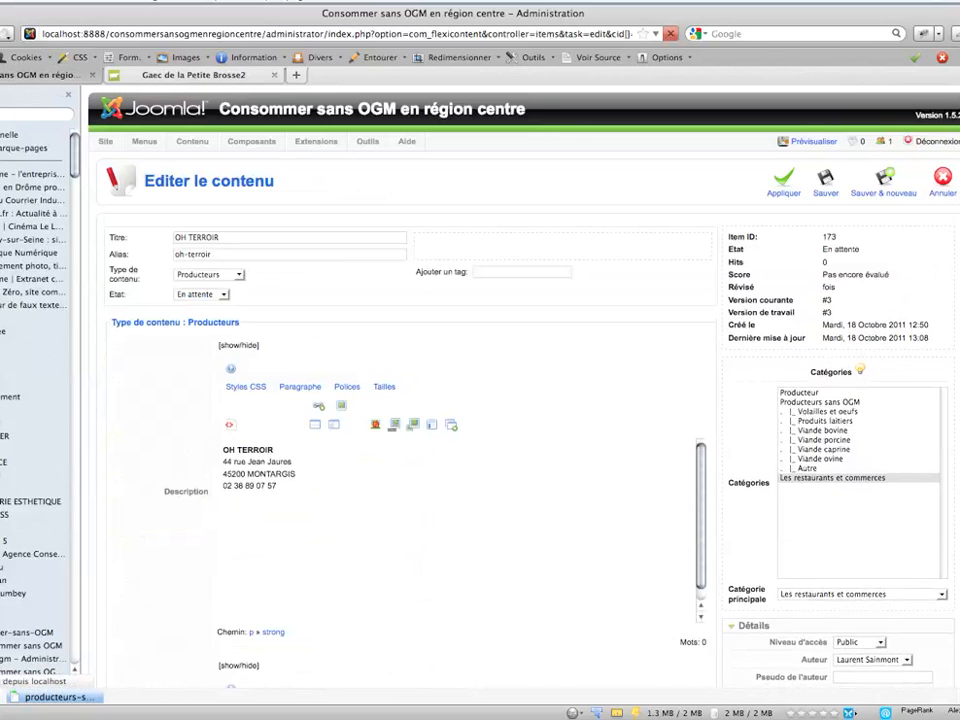
scroll(828, 310, down, 5)
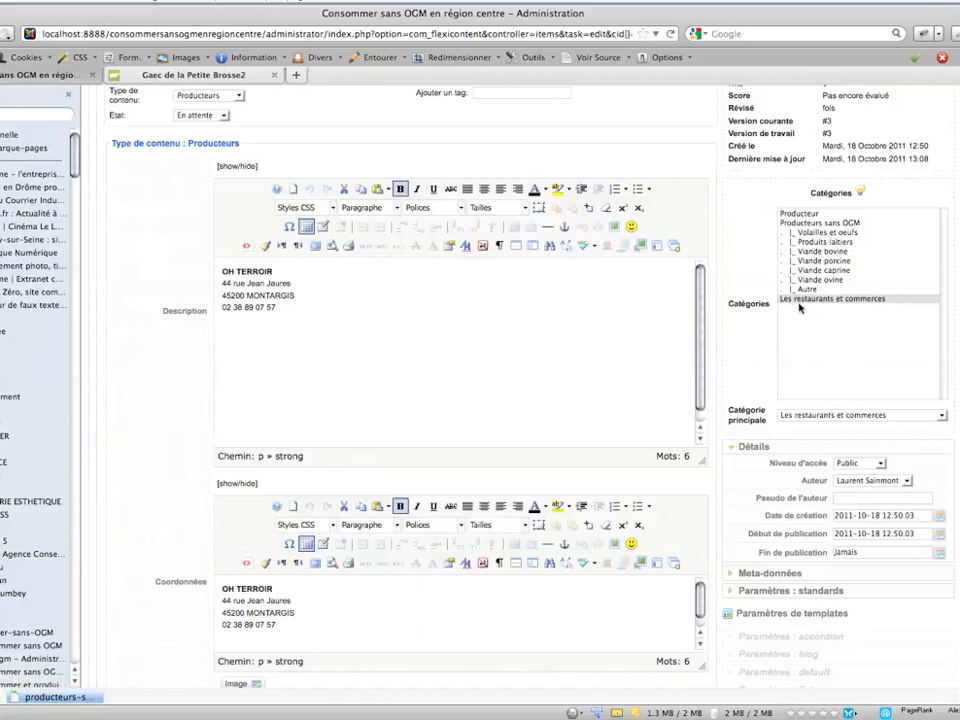
scroll(828, 310, down, 12)
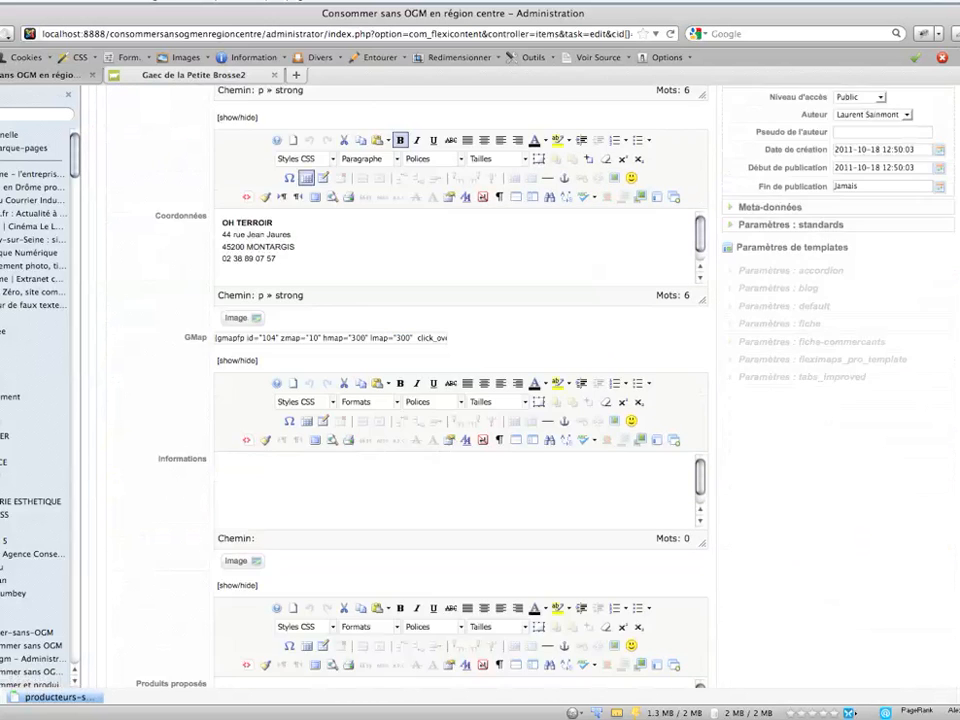
scroll(828, 310, down, 5)
scroll(828, 310, up, 12)
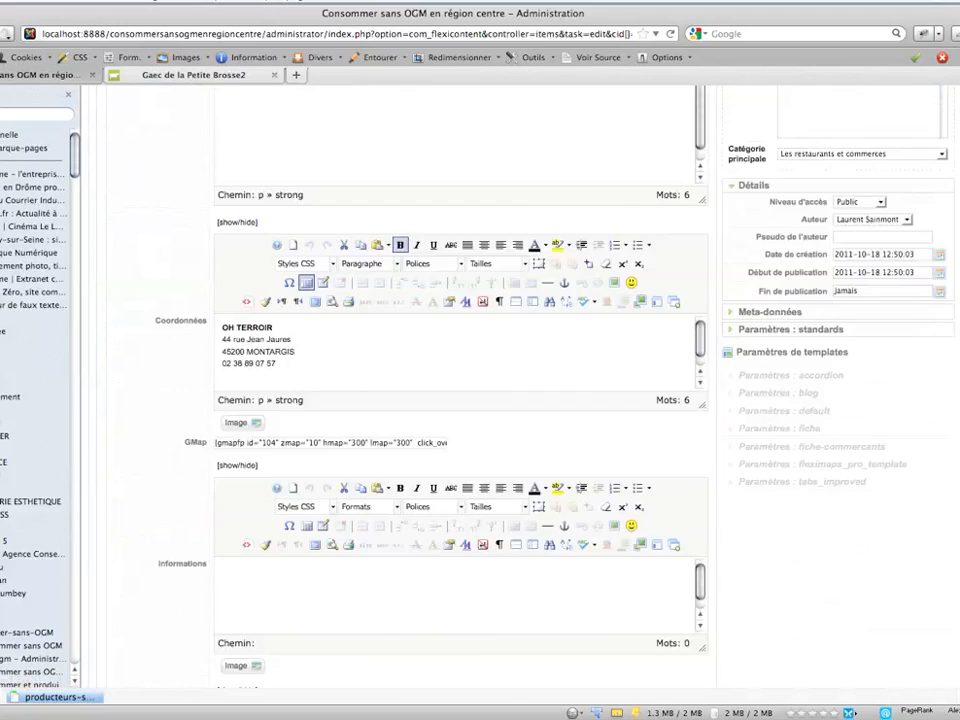
- Check the OH TERROIR article's state, category, contact details and GMap field again, and close it without saving
scroll(952, 239, up, 9)
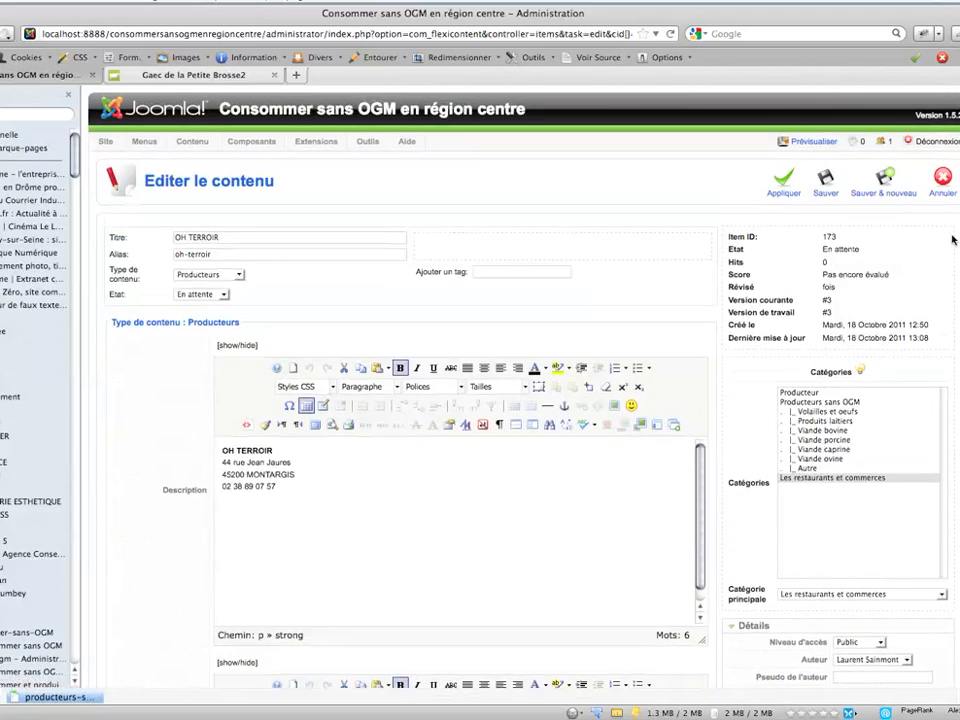
scroll(760, 300, down, 6)
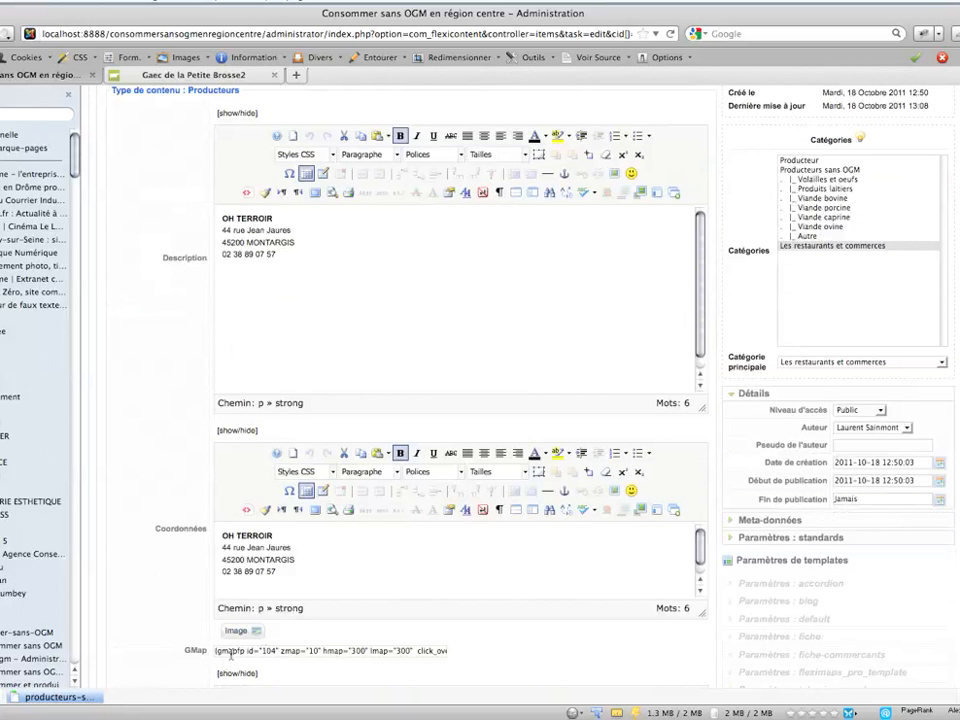
scroll(480, 400, up, 6)
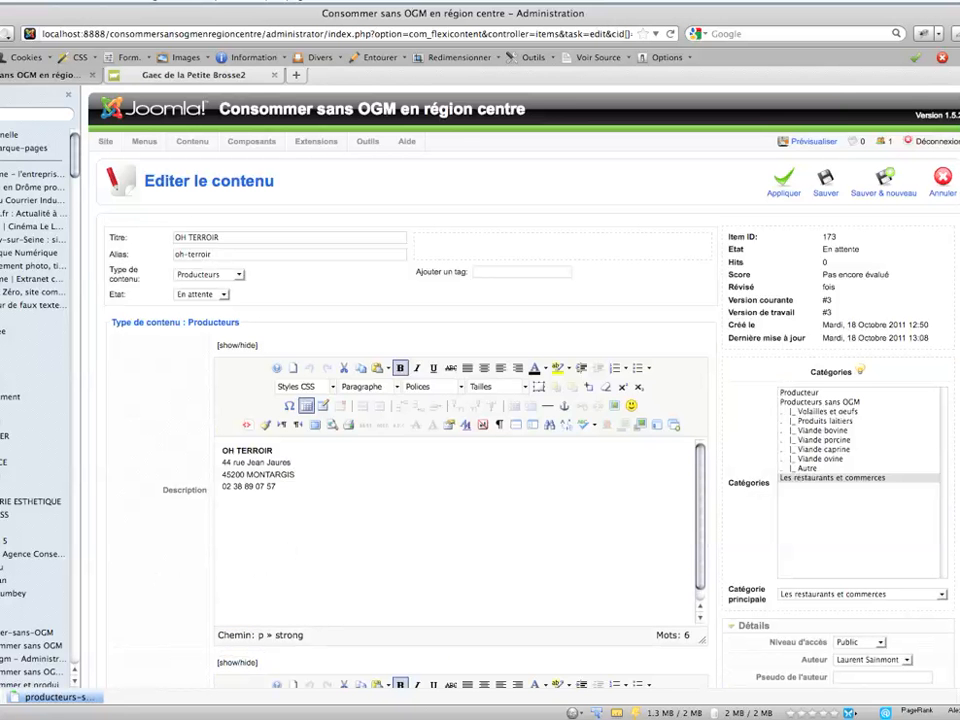
click(941, 180)
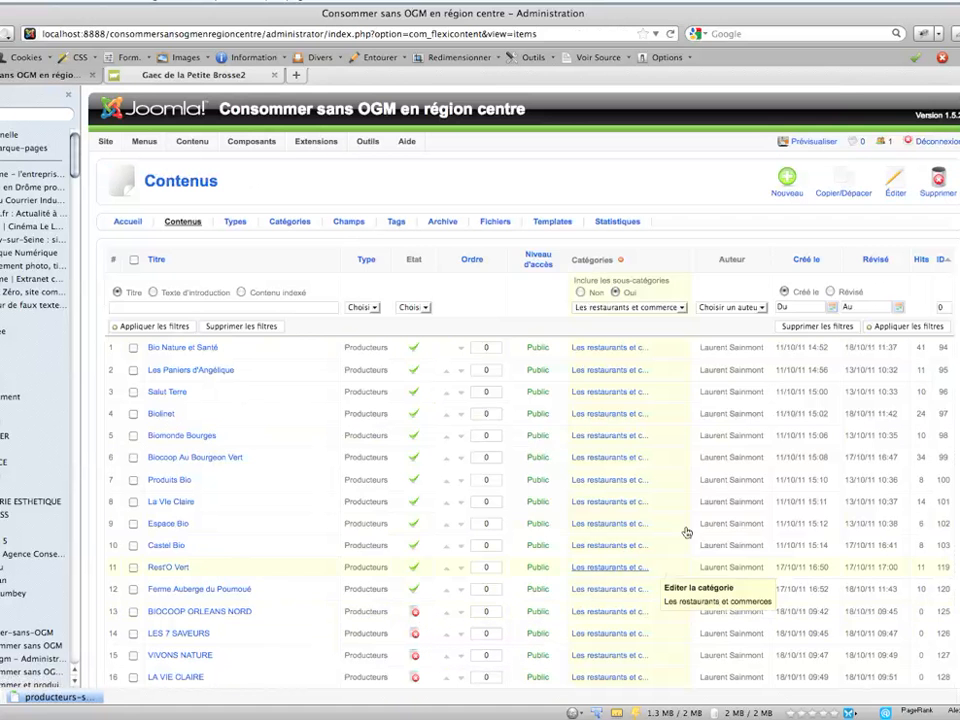
- Open the BIOCOOP ORLEANS NORD article, try the Publié state, set it back to En attente, and leave the article
scroll(466, 251, down, 10)
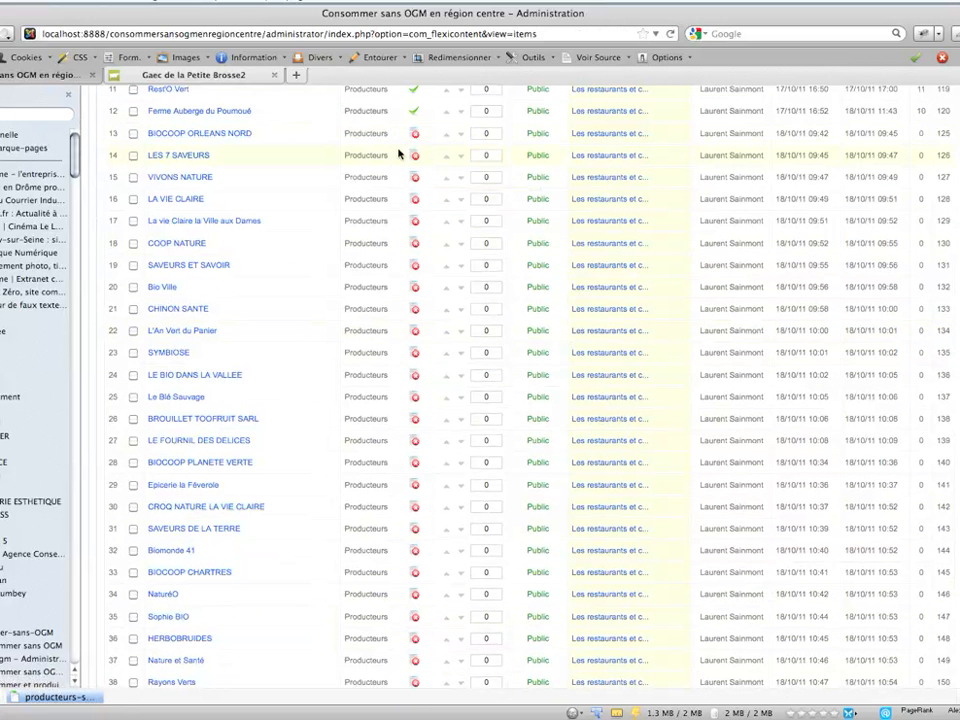
mouse_move(415, 137)
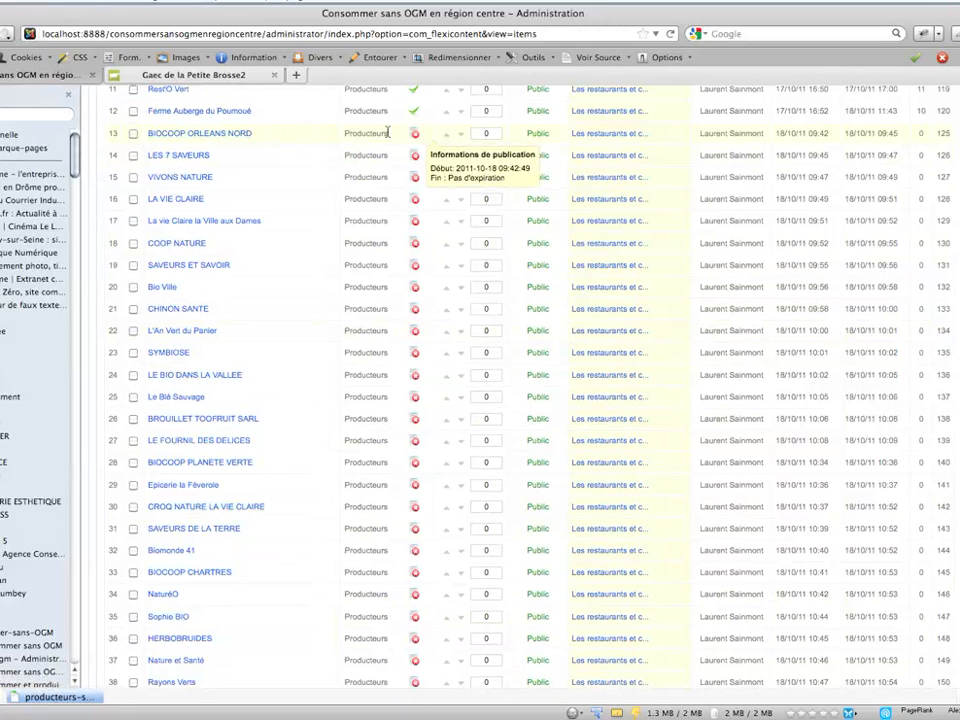
click(195, 133)
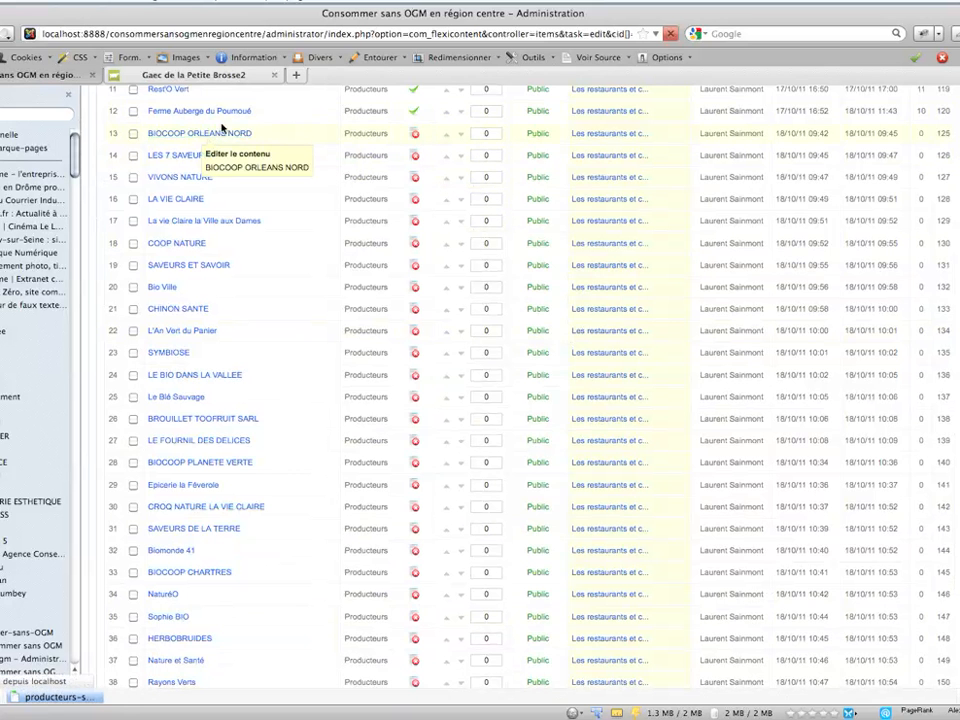
click(224, 296)
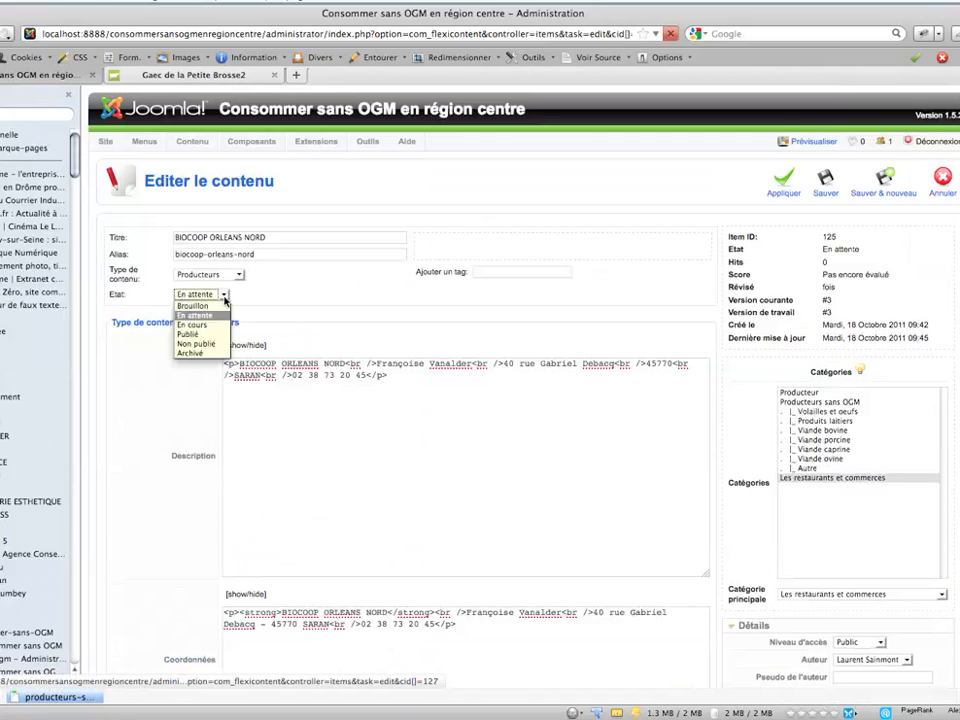
click(209, 336)
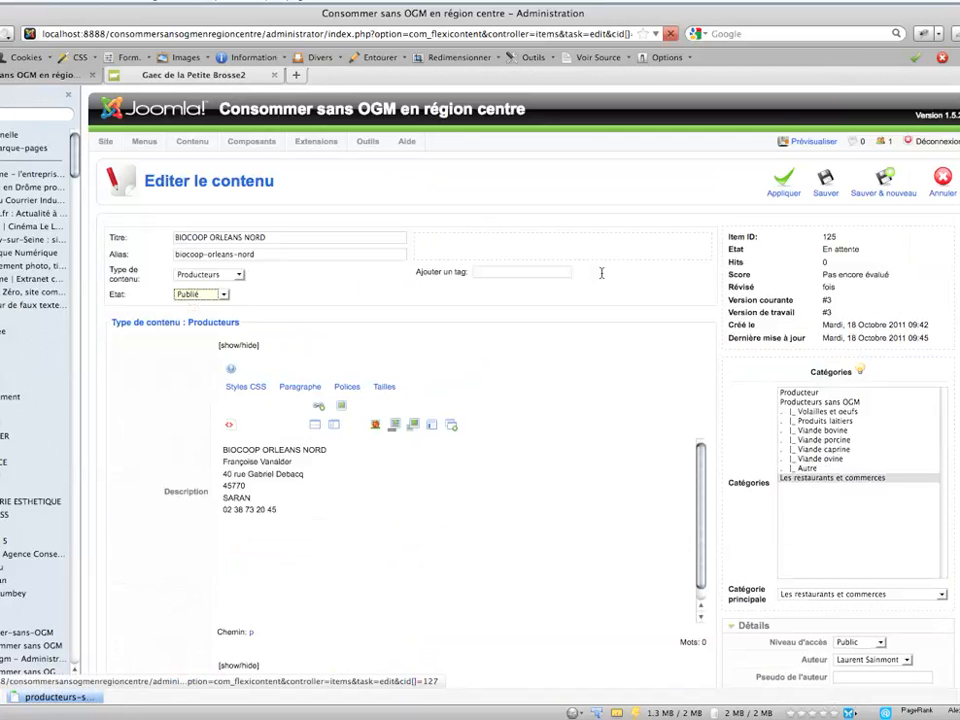
click(224, 296)
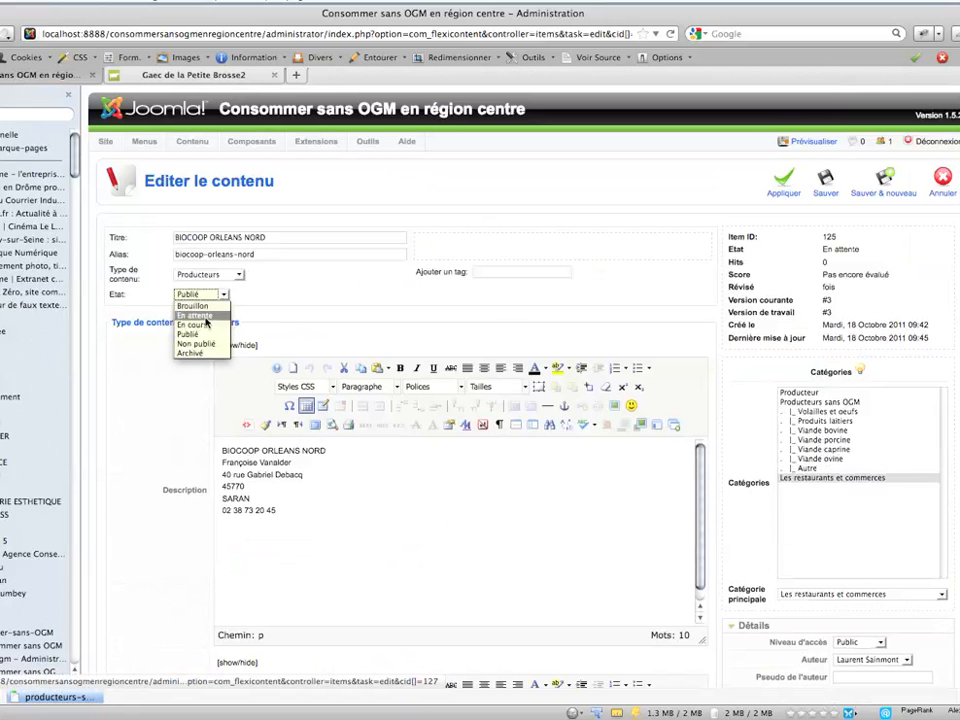
click(206, 317)
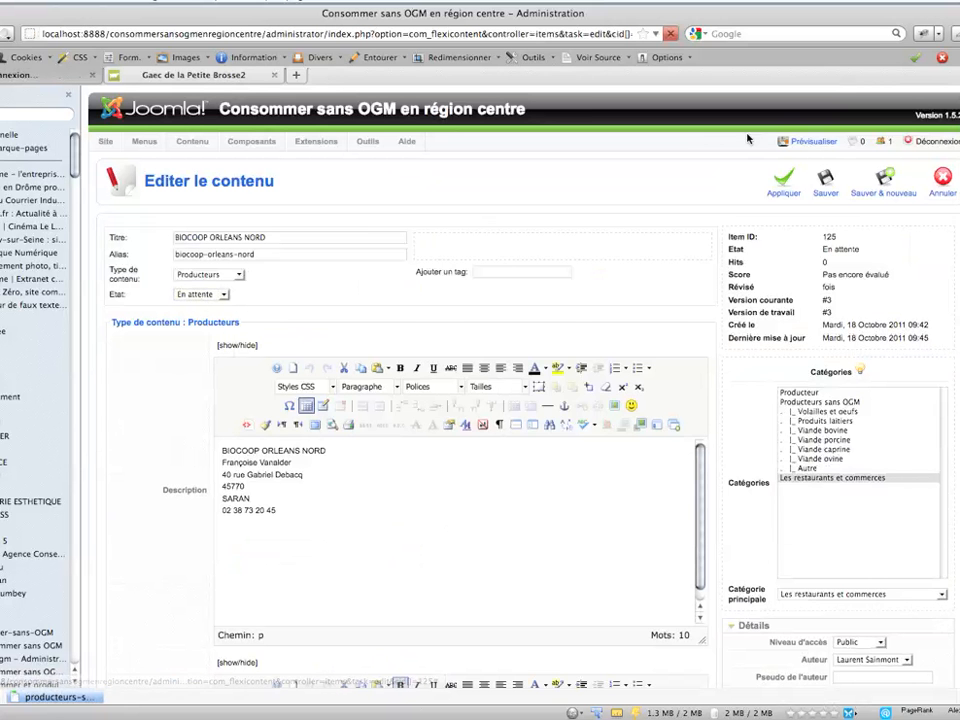
click(825, 182)
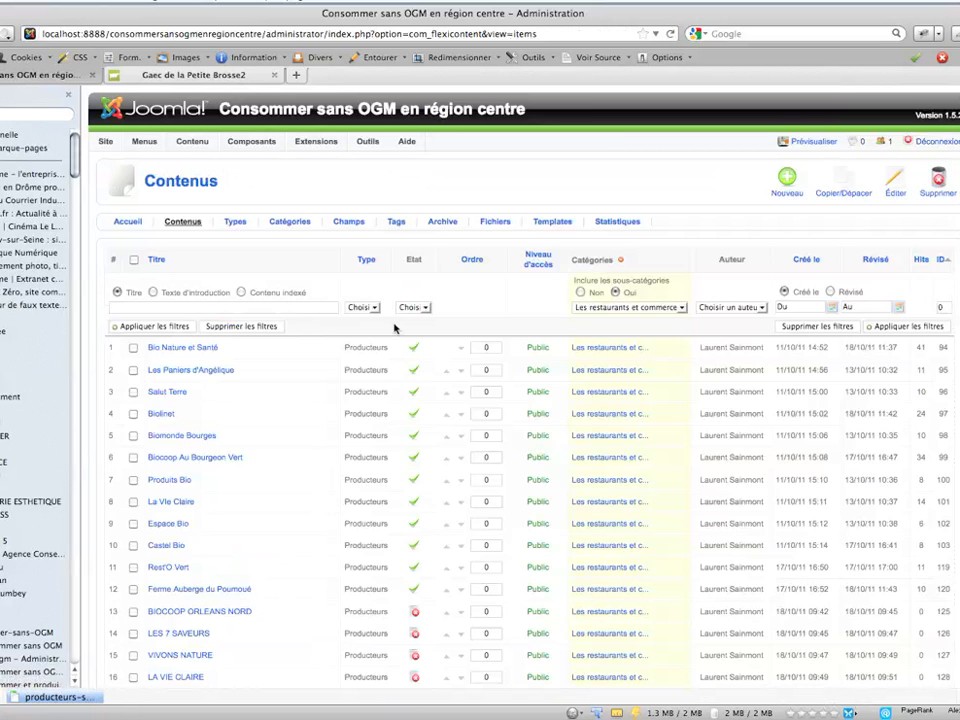
- Filter the restaurants and shops by the state En attente and look through the list
click(416, 308)
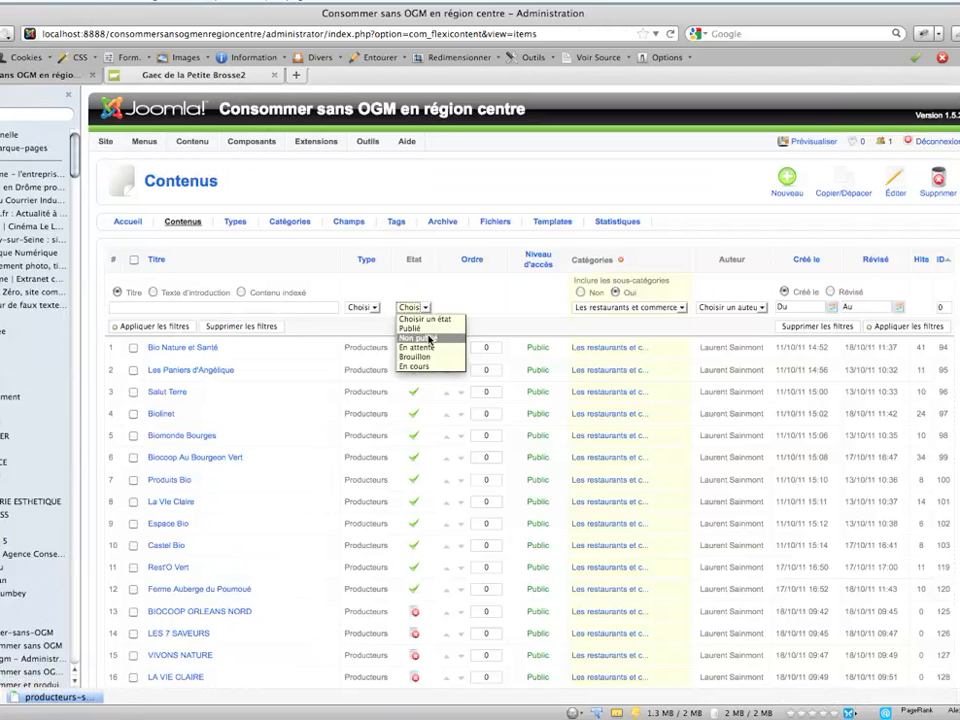
click(420, 347)
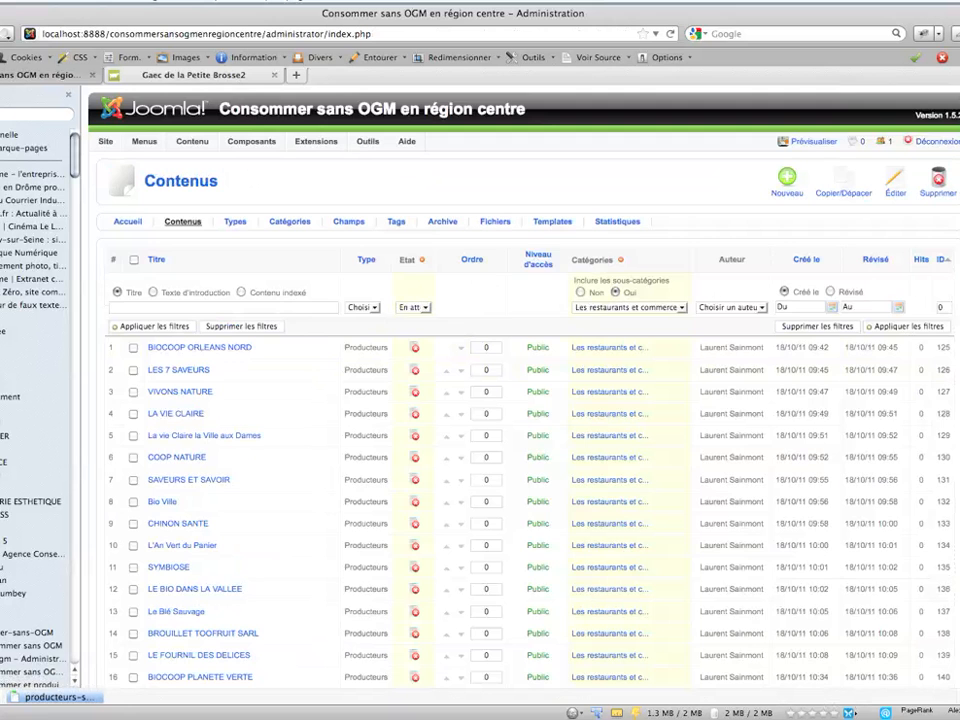
scroll(953, 626, down, 10)
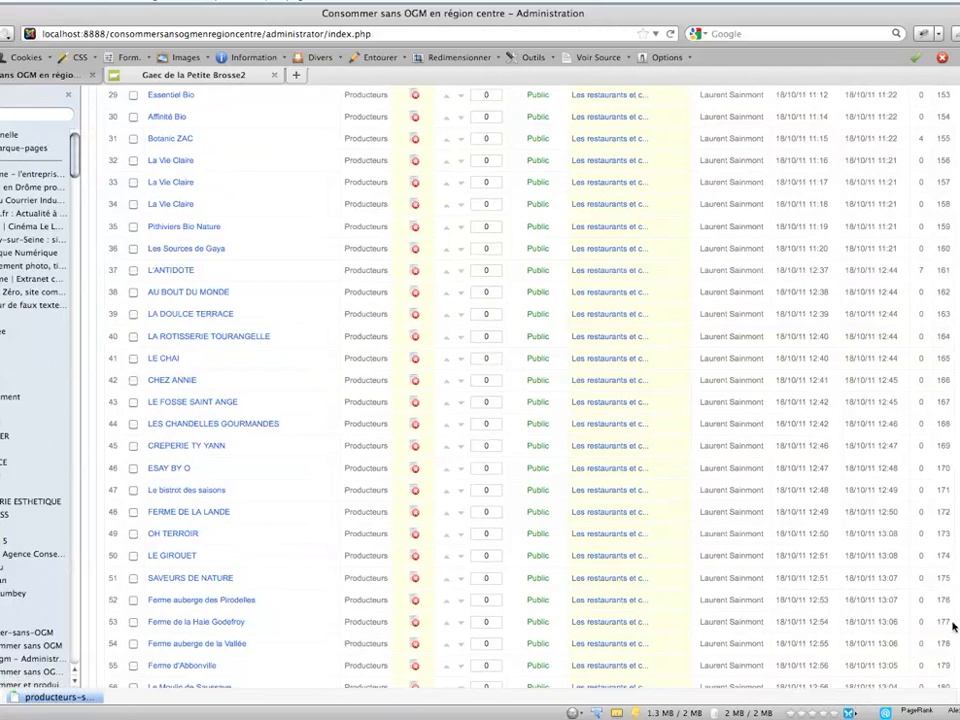
scroll(953, 626, up, 10)
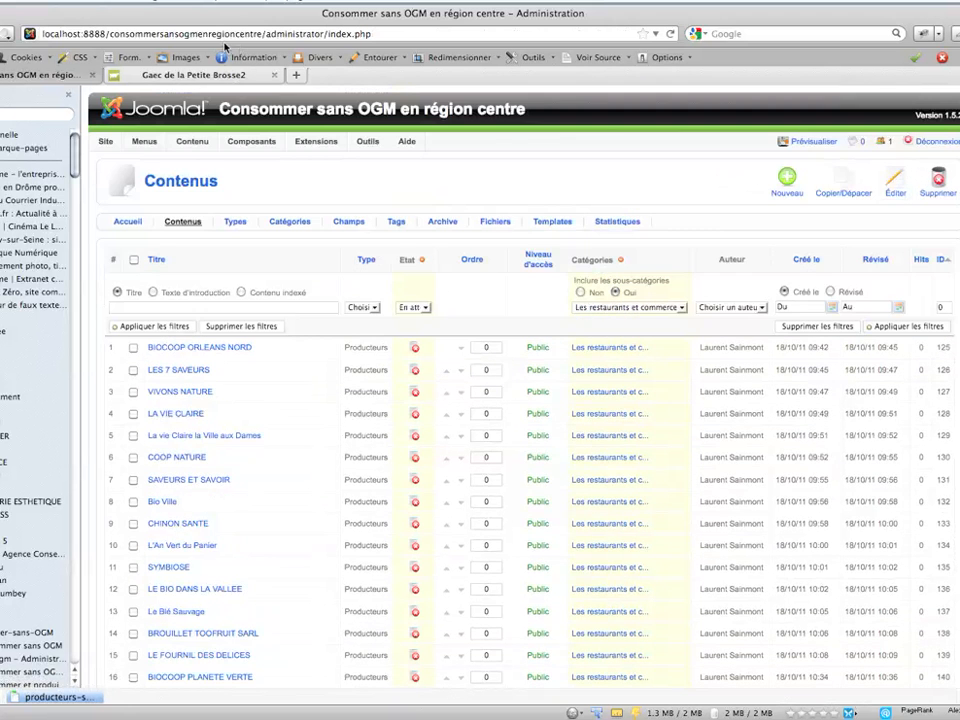